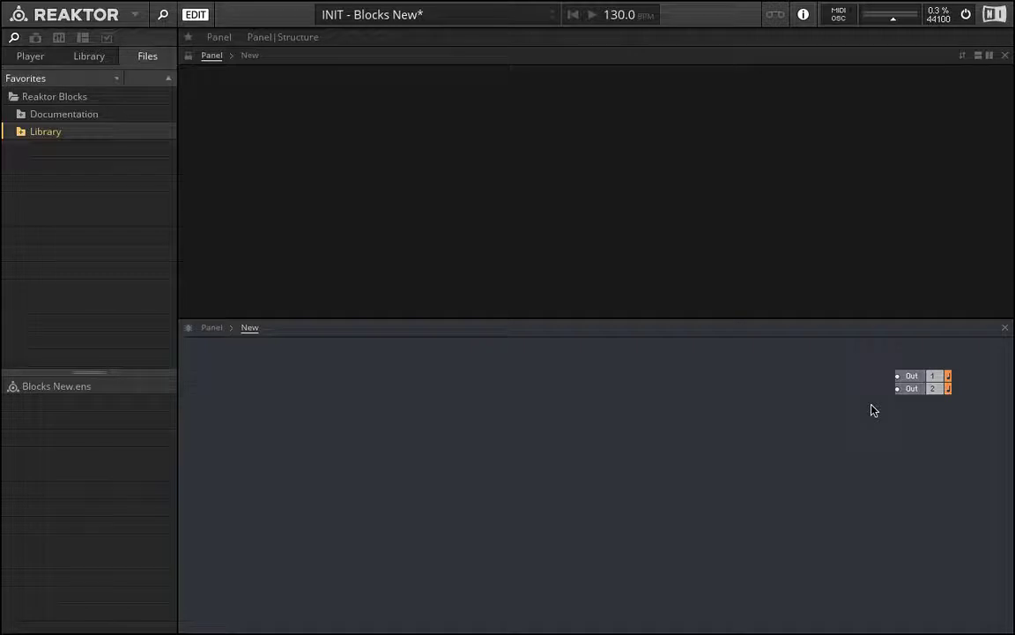
click(853, 447)
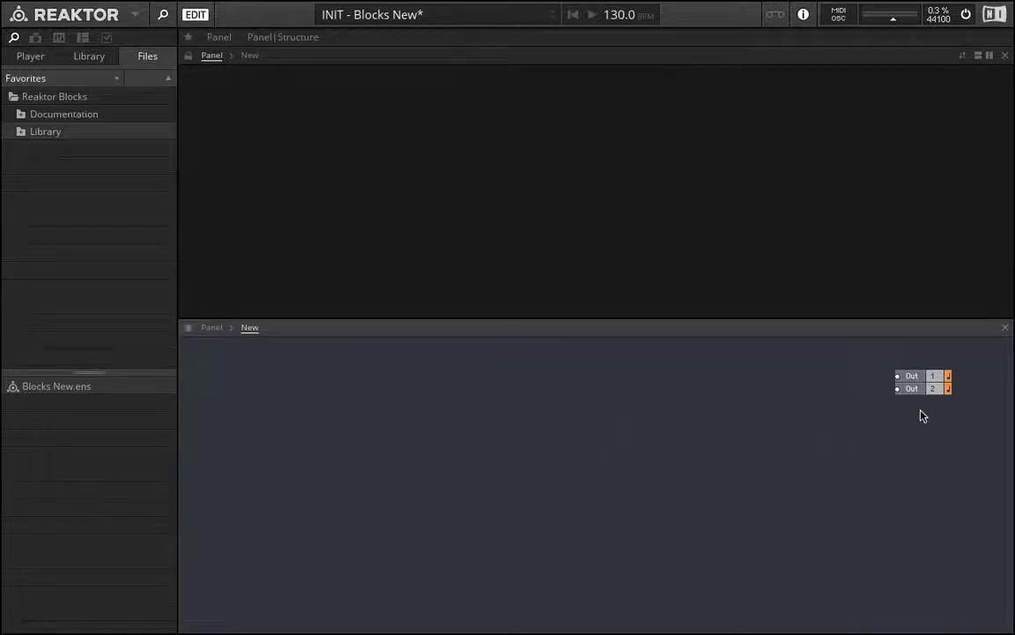
drag(925, 448, 913, 362)
click(551, 389)
drag(879, 435, 629, 411)
double_click(629, 410)
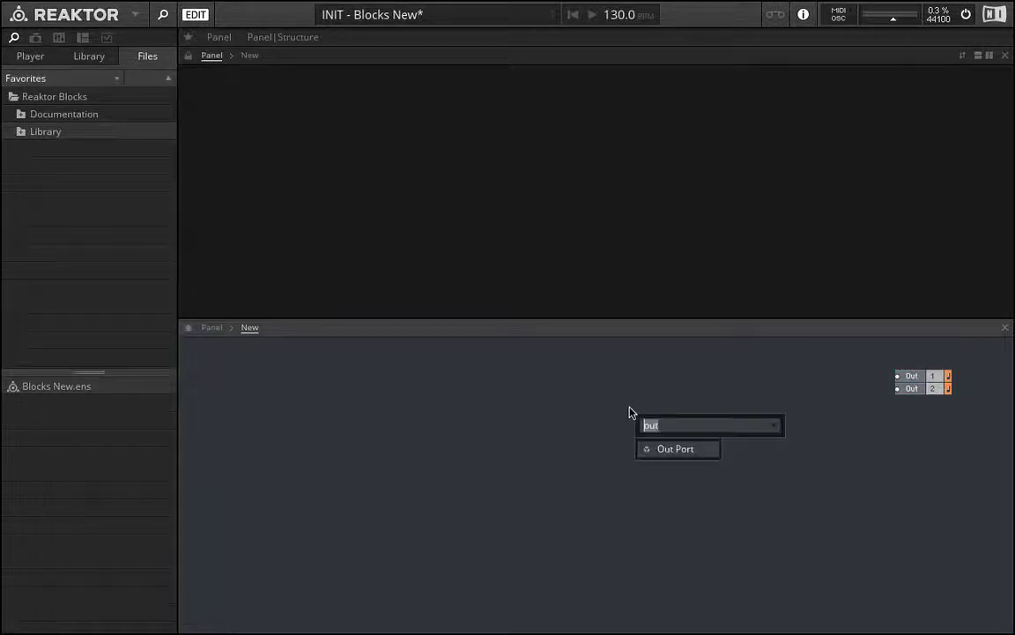
text(out)
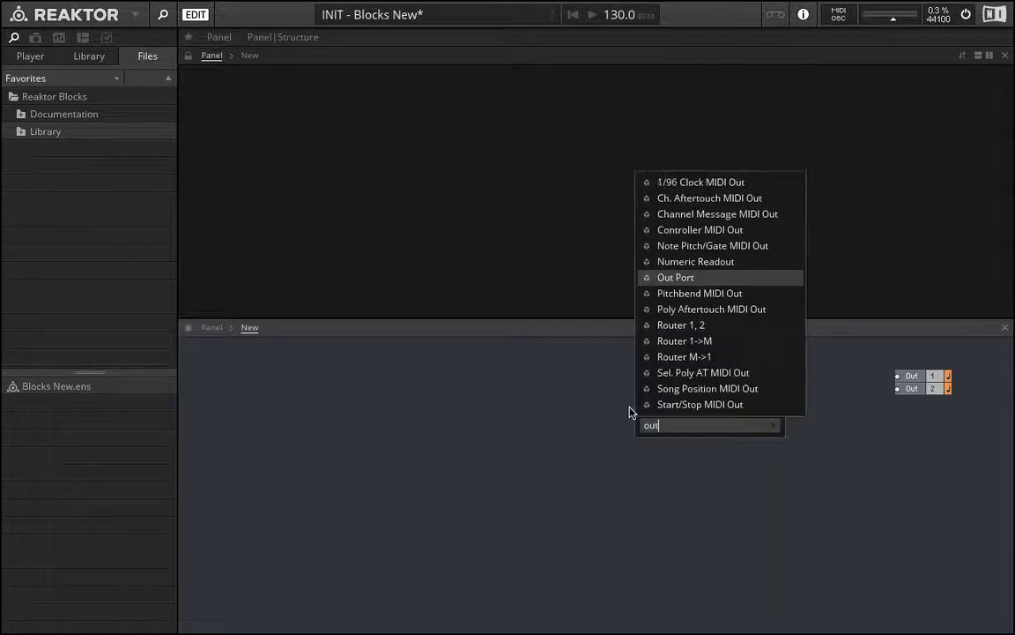
click(676, 279)
drag(684, 436, 658, 381)
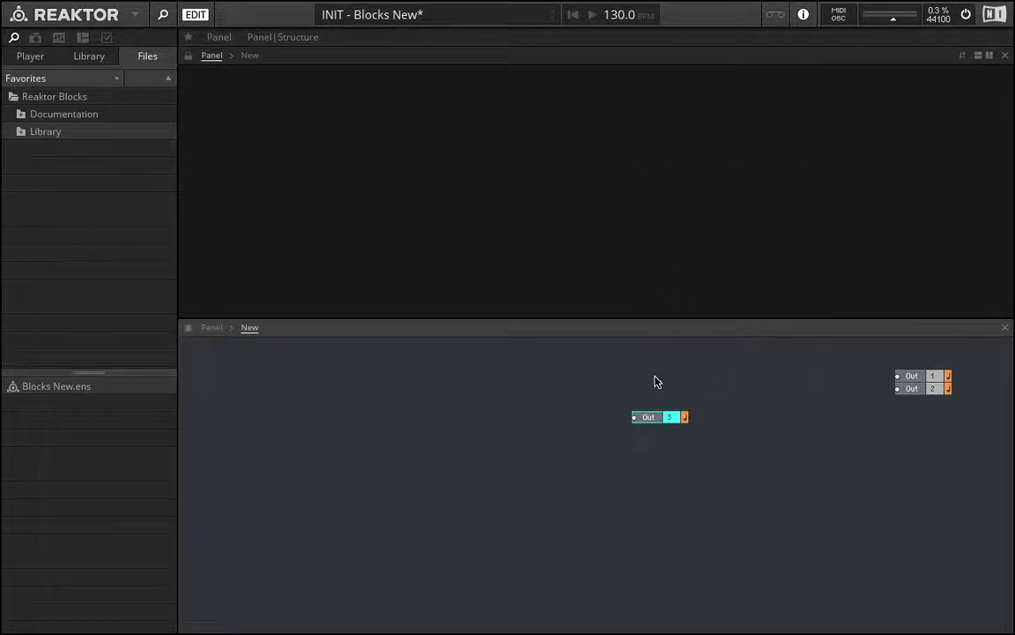
key(Delete)
drag(913, 356, 936, 454)
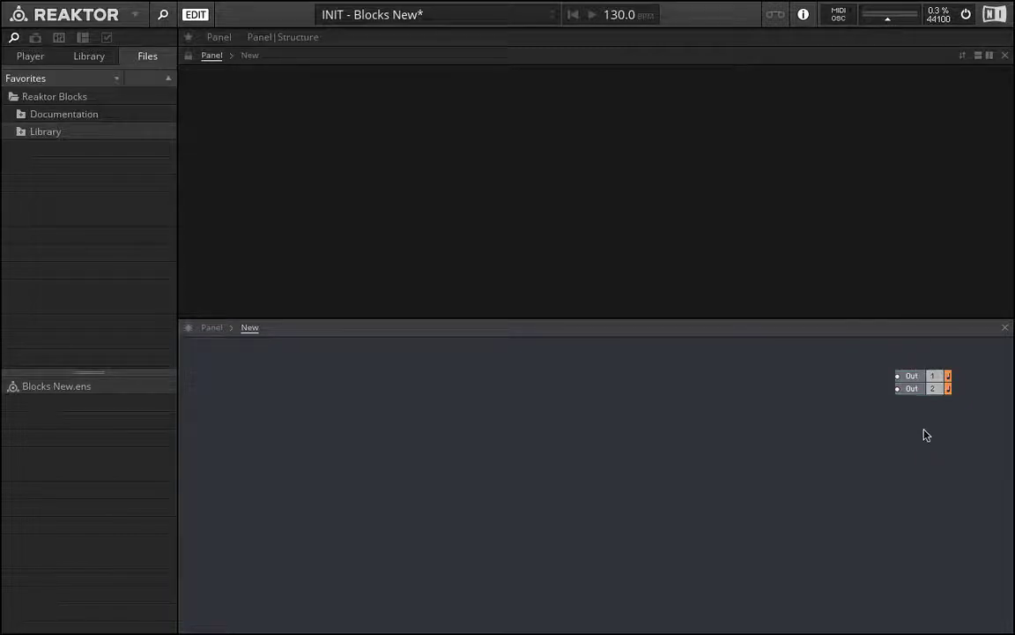
drag(884, 21, 903, 22)
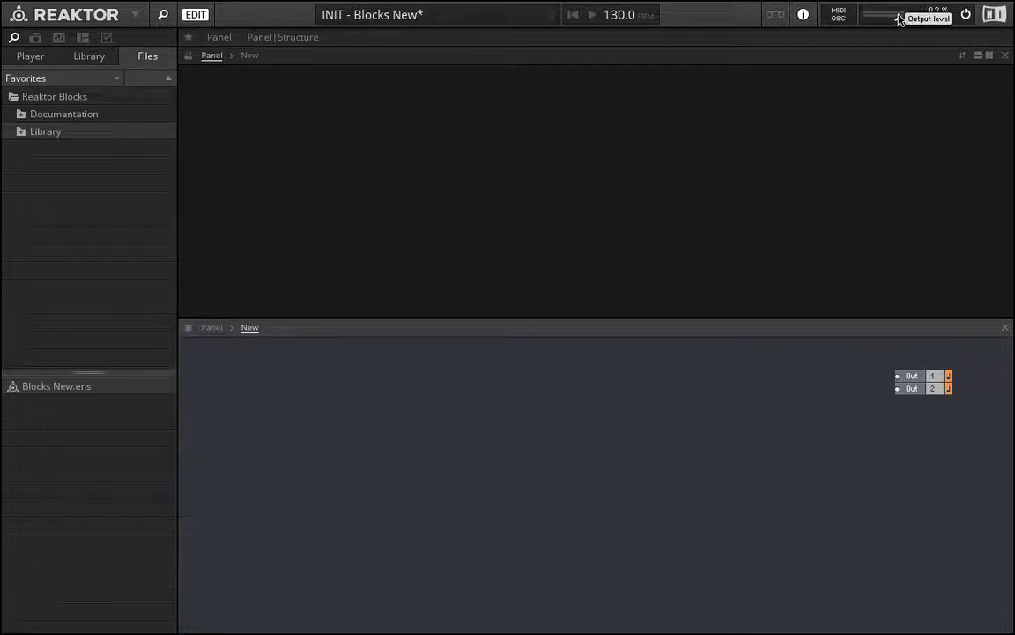
drag(899, 18, 880, 15)
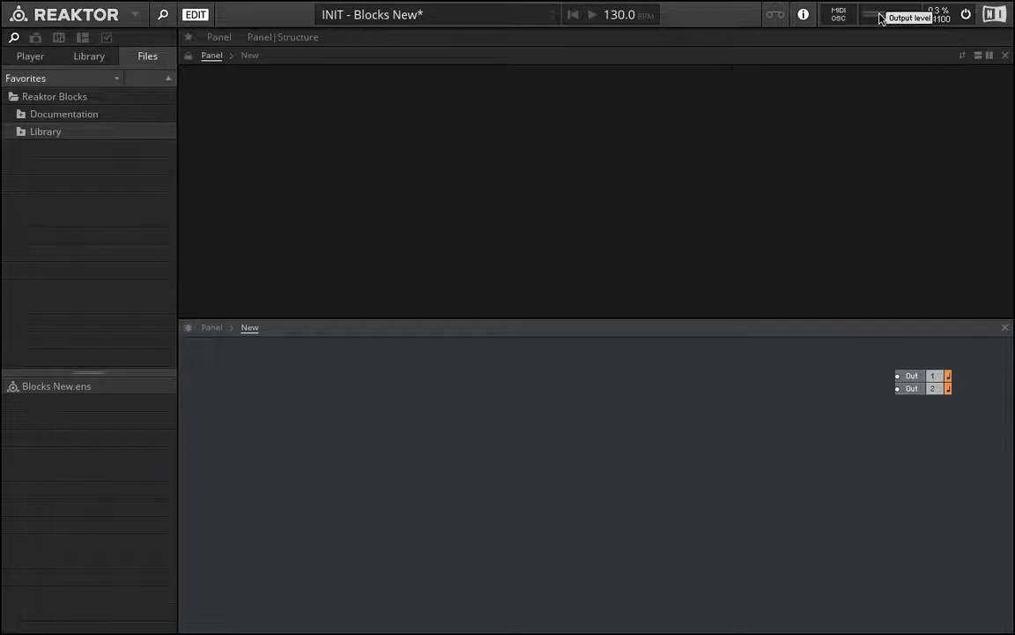
drag(880, 18, 899, 28)
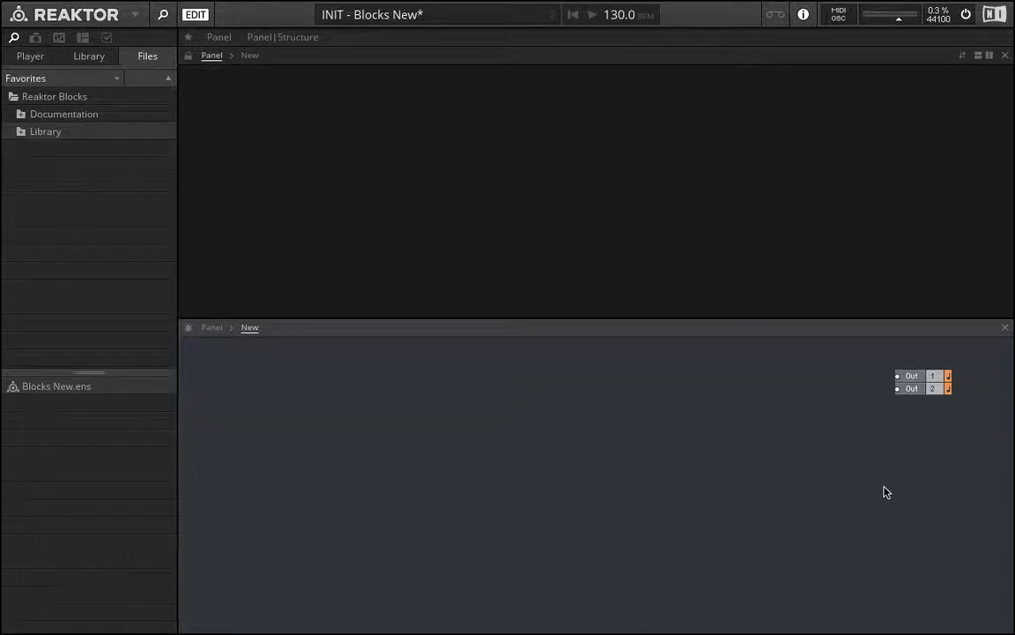
drag(911, 467, 899, 364)
Browse the Library's block collections, from Boutique to West Coast, then return to the Bento Box block list
click(21, 131)
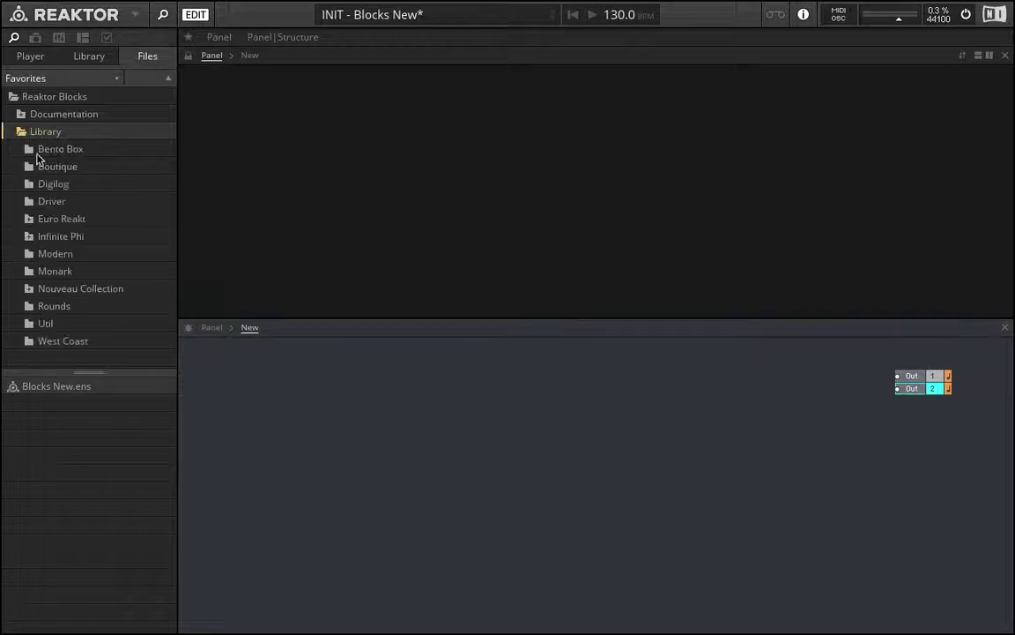
click(40, 152)
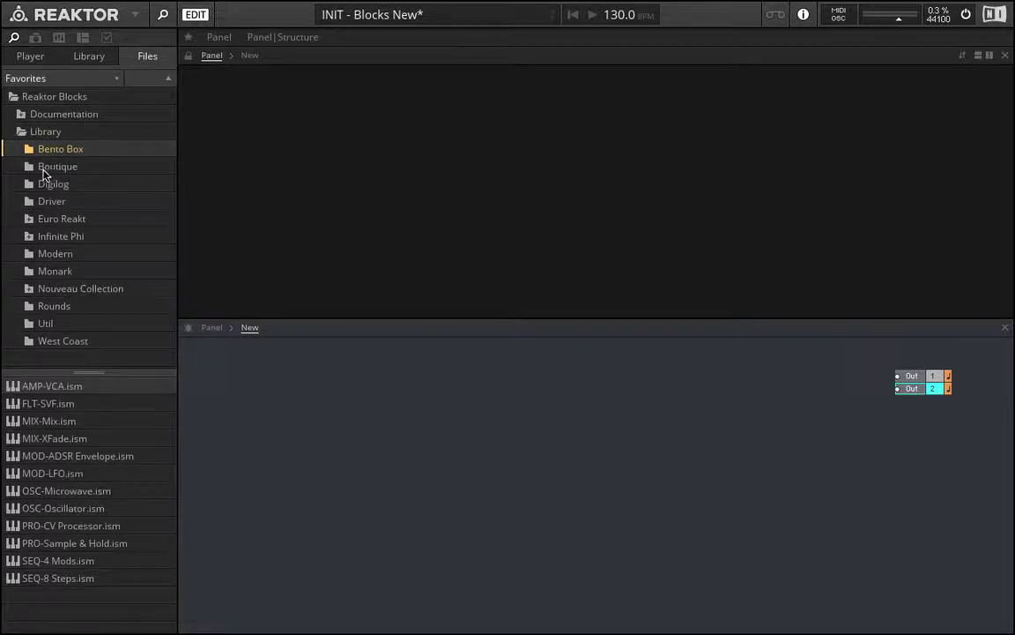
click(44, 167)
click(79, 218)
click(66, 237)
click(77, 273)
click(64, 324)
click(61, 340)
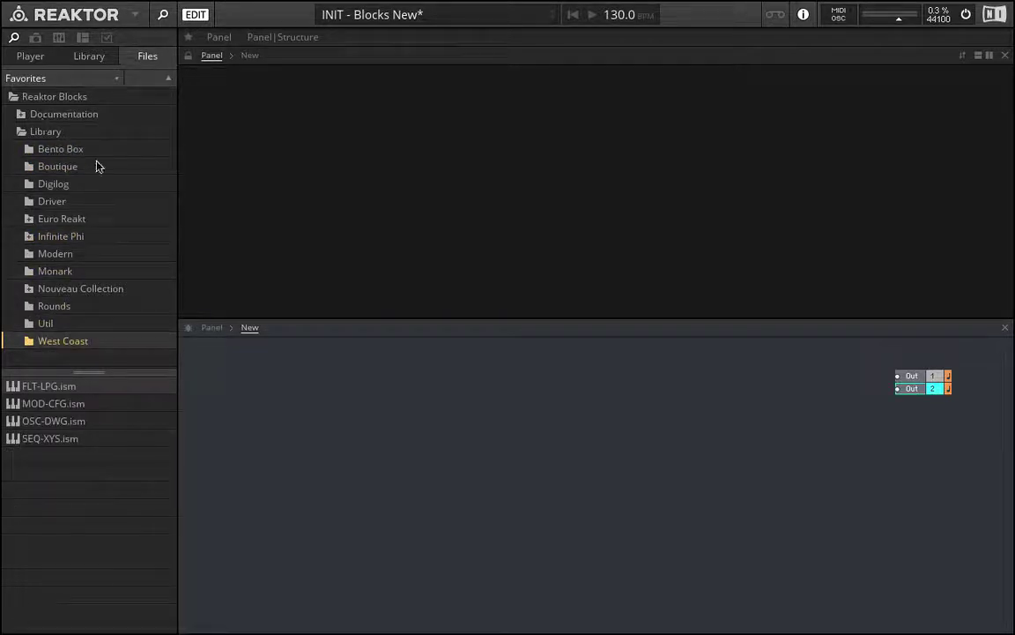
click(69, 150)
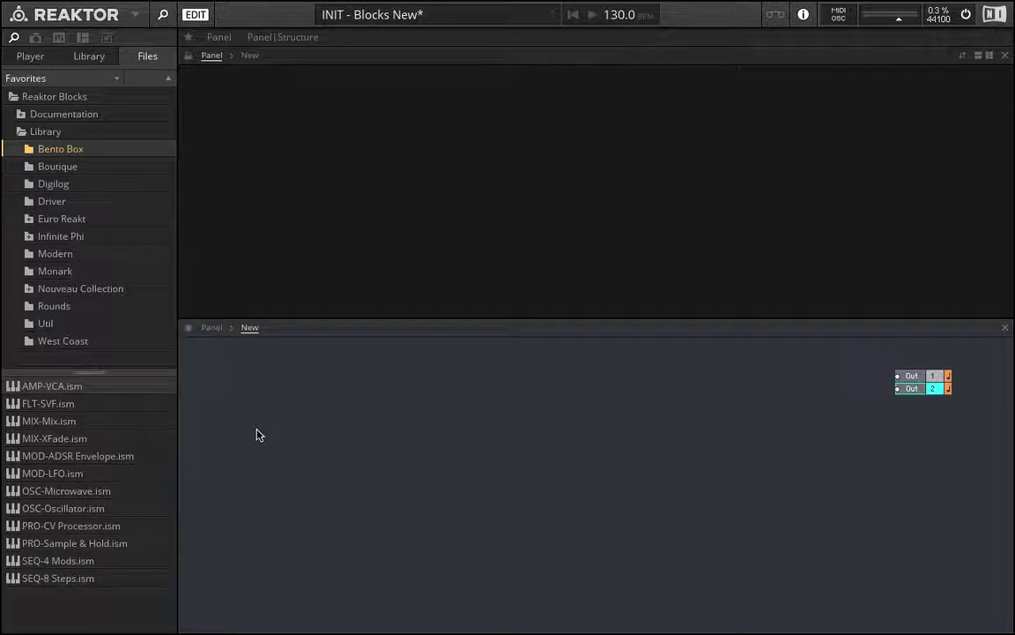
click(901, 380)
click(51, 387)
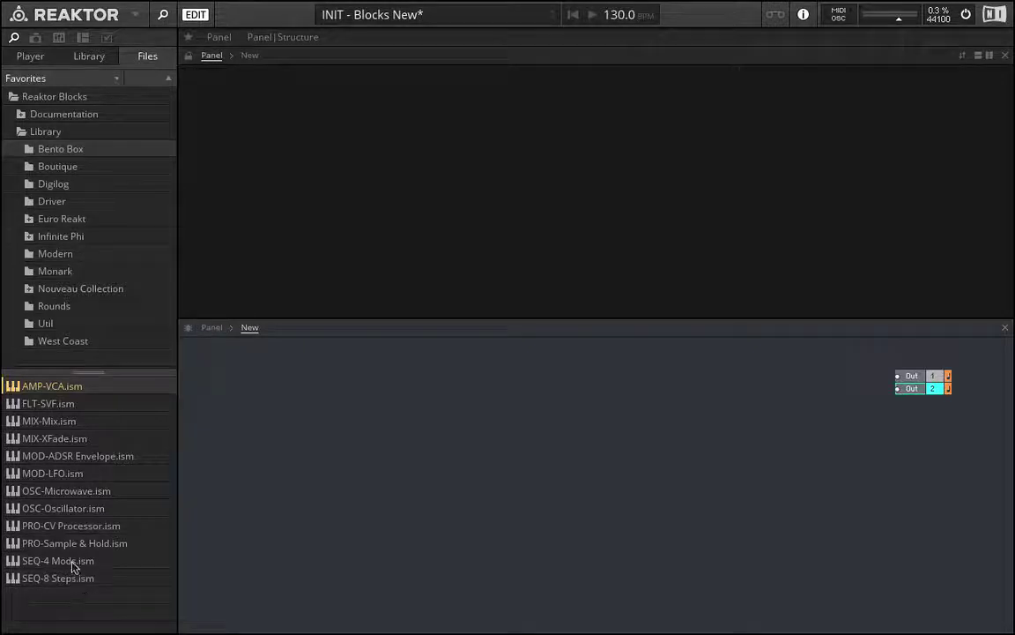
click(63, 564)
drag(49, 578, 430, 447)
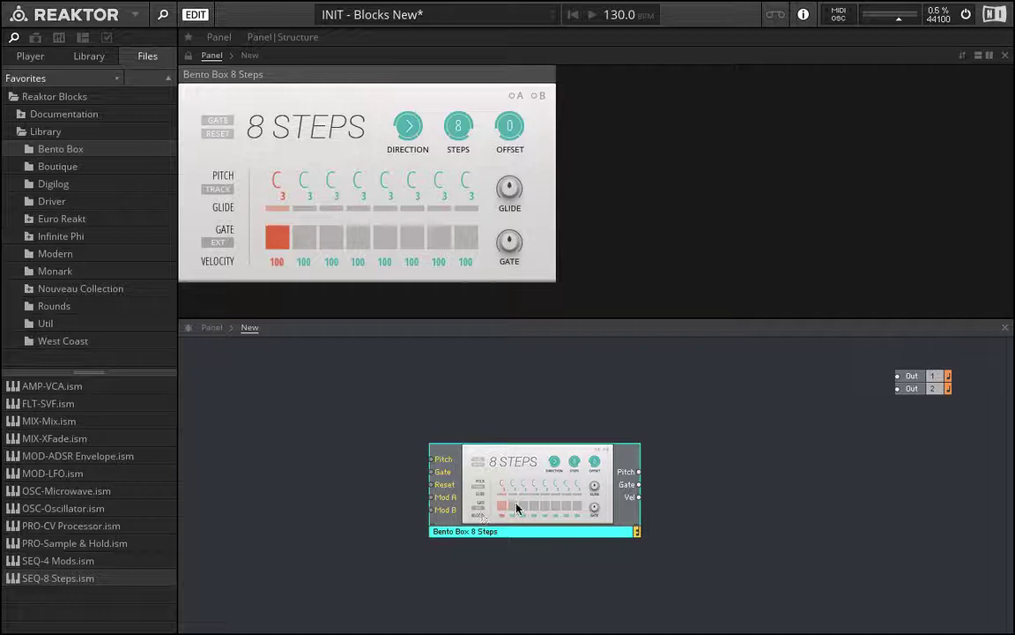
key(Delete)
drag(59, 561, 432, 510)
mouse_move(268, 231)
mouse_down()
mouse_move(478, 228)
mouse_move(337, 191)
mouse_move(270, 195)
mouse_move(449, 249)
mouse_up()
click(505, 561)
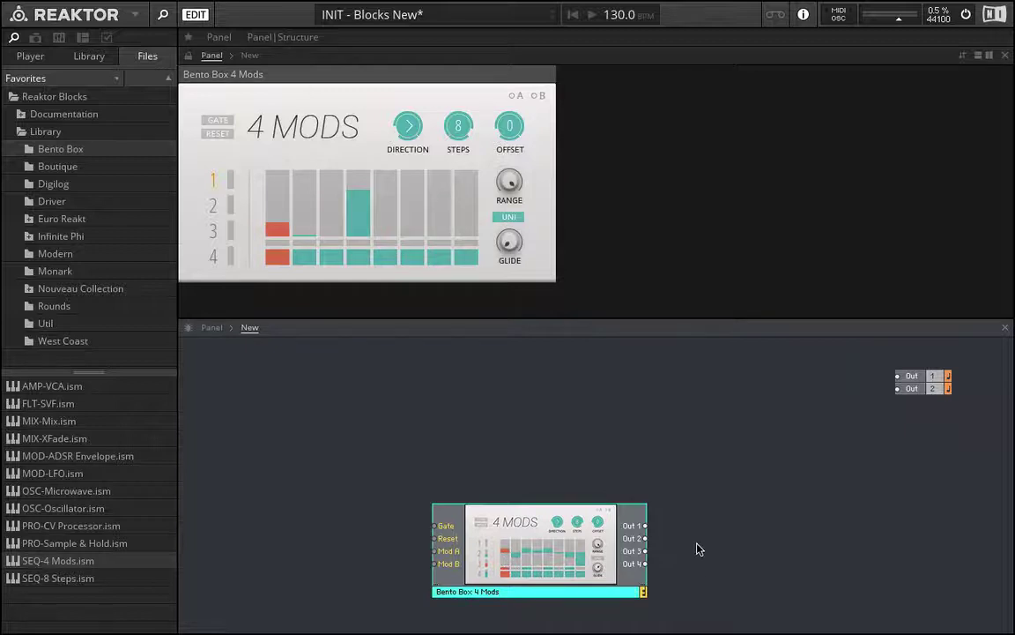
key(Delete)
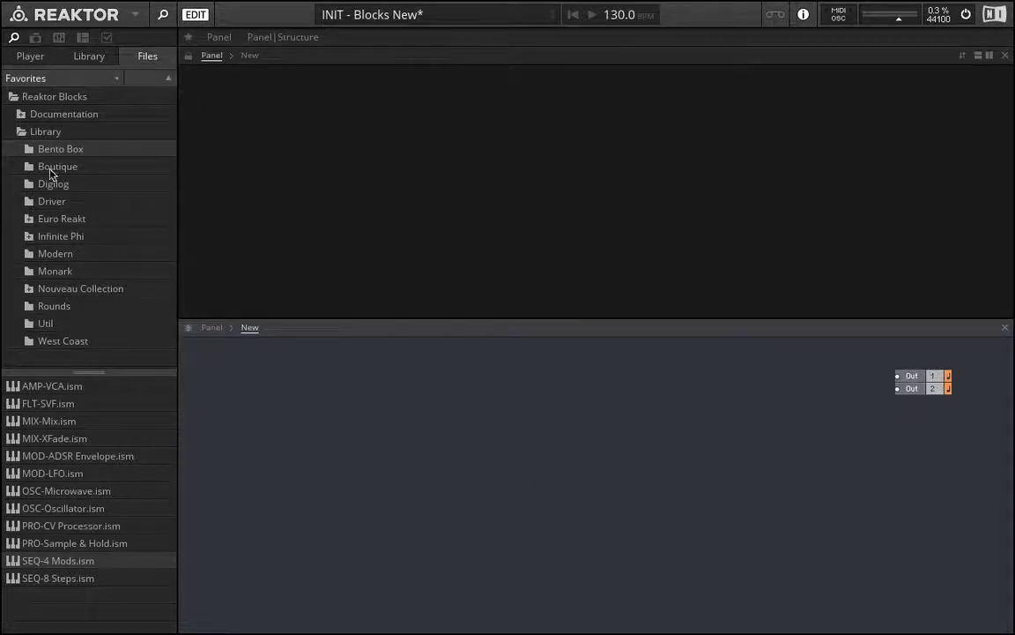
click(50, 169)
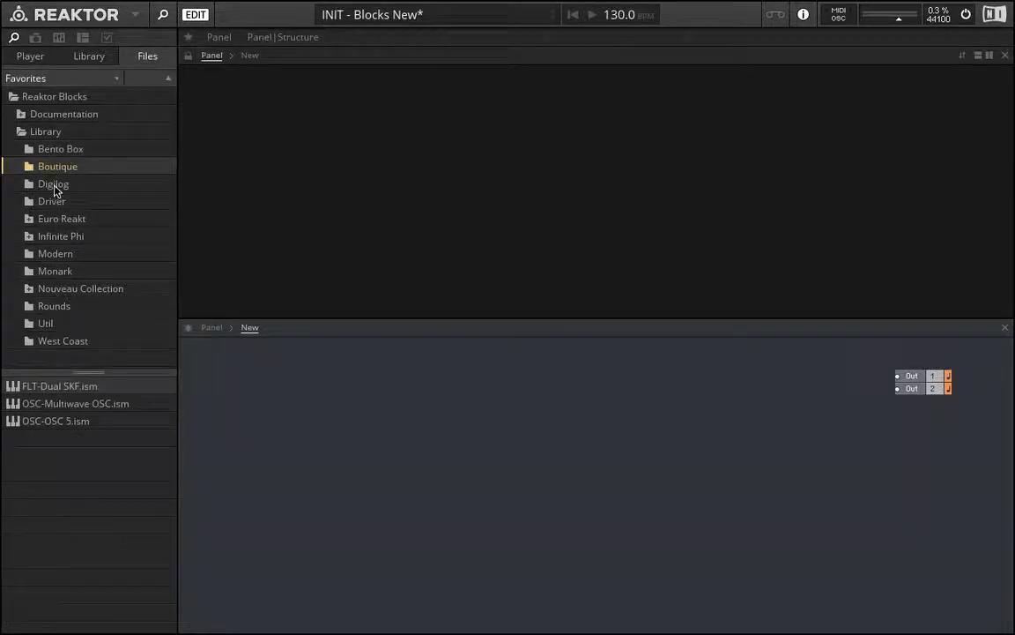
click(53, 186)
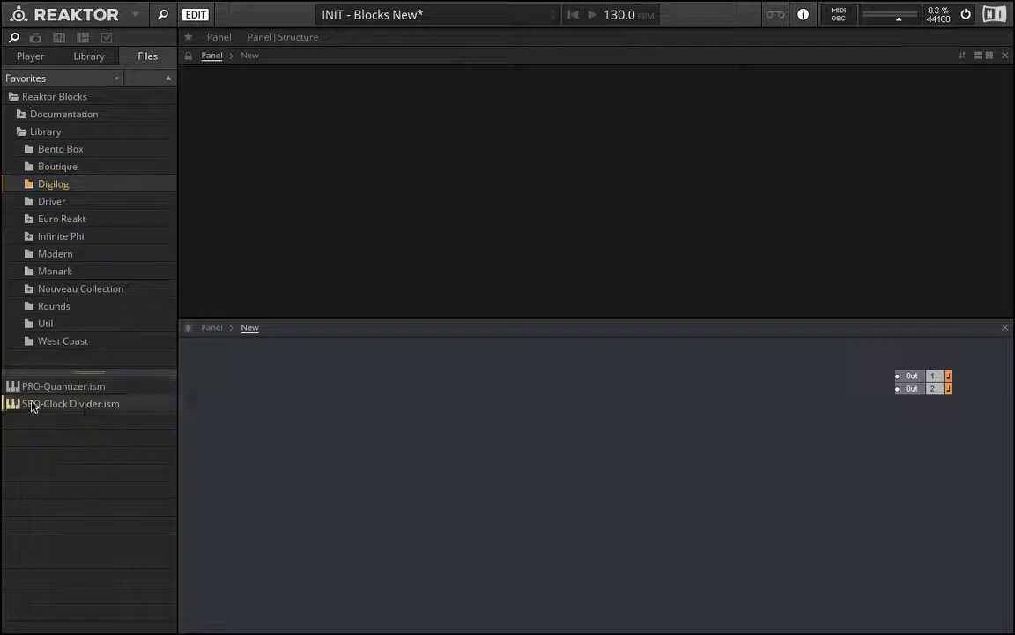
drag(64, 403, 380, 423)
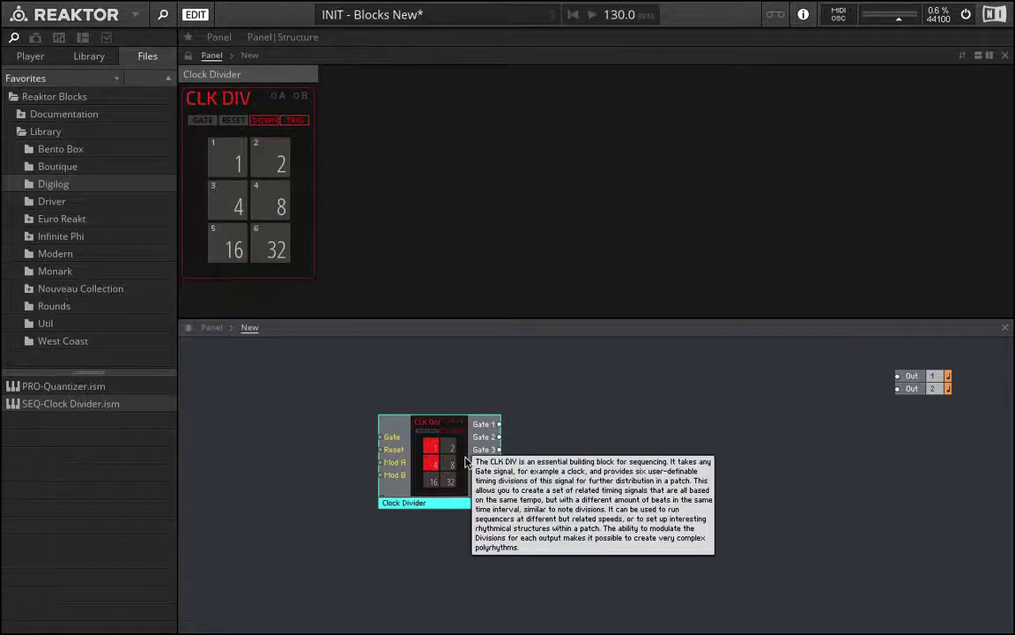
key(Delete)
click(40, 202)
click(40, 220)
click(44, 237)
click(45, 254)
click(45, 274)
click(46, 290)
click(60, 308)
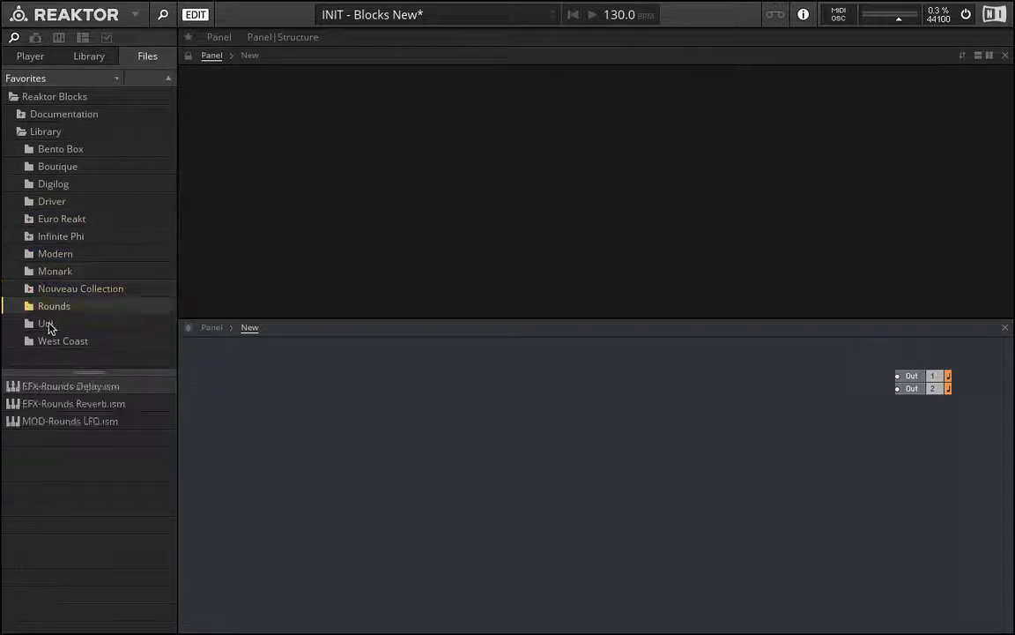
click(49, 325)
click(60, 341)
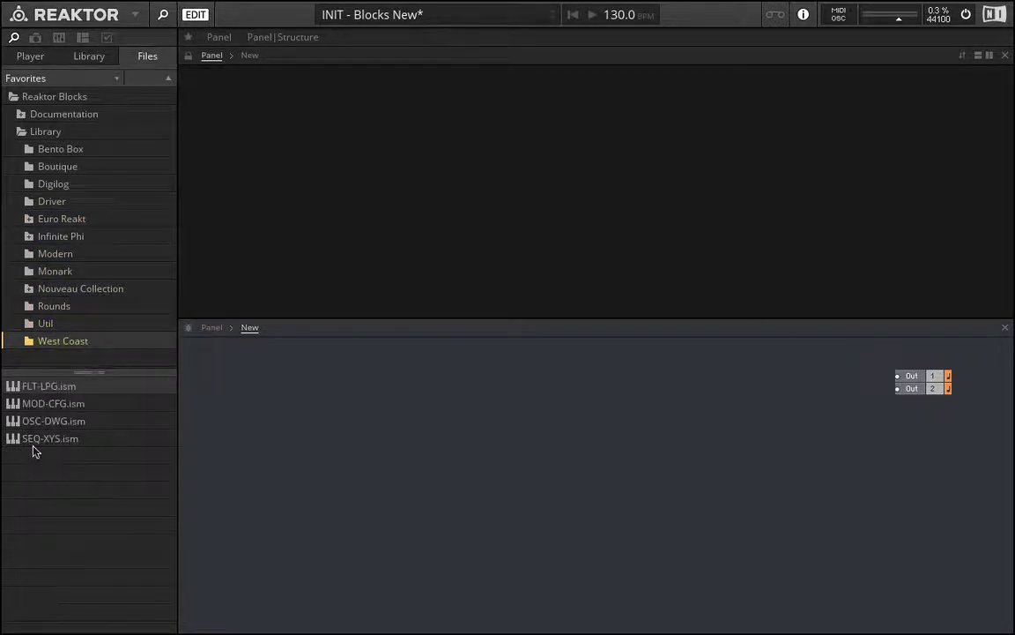
drag(32, 440, 448, 424)
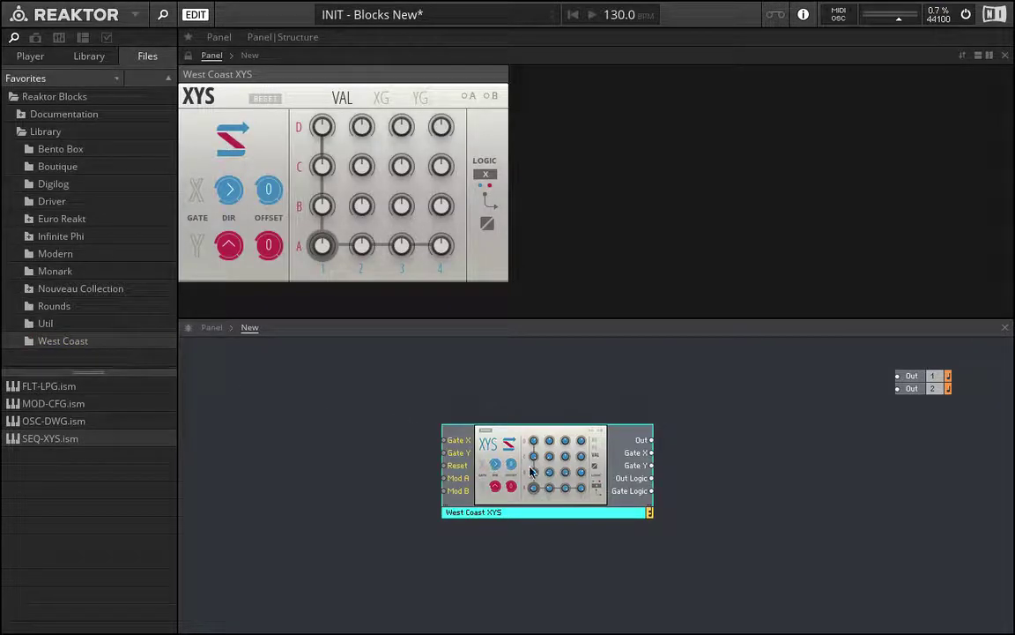
drag(444, 459, 359, 427)
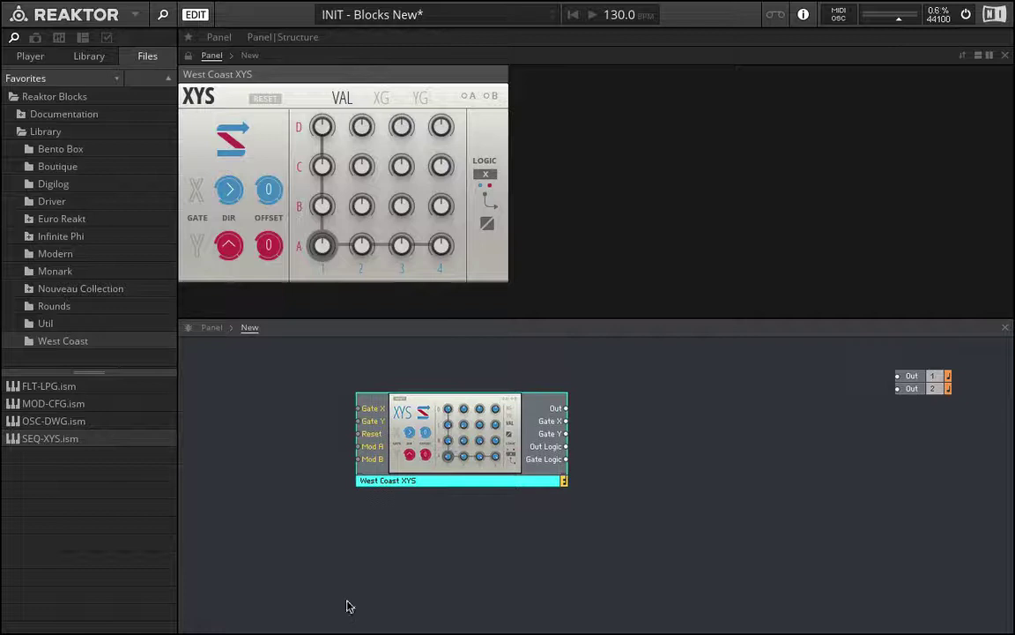
key(Delete)
click(62, 149)
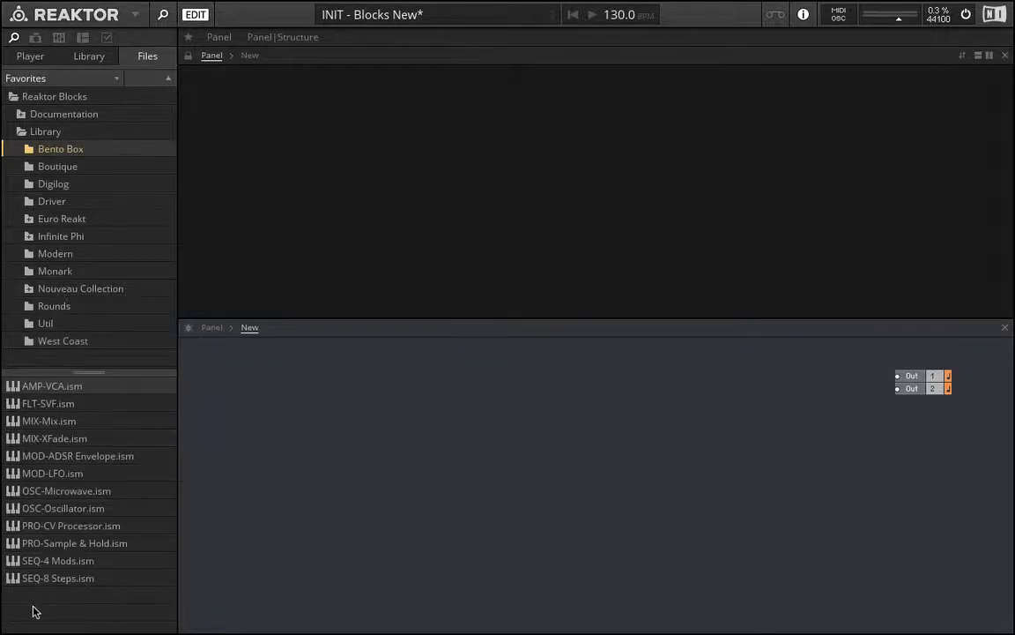
drag(40, 562, 468, 491)
drag(549, 460, 696, 429)
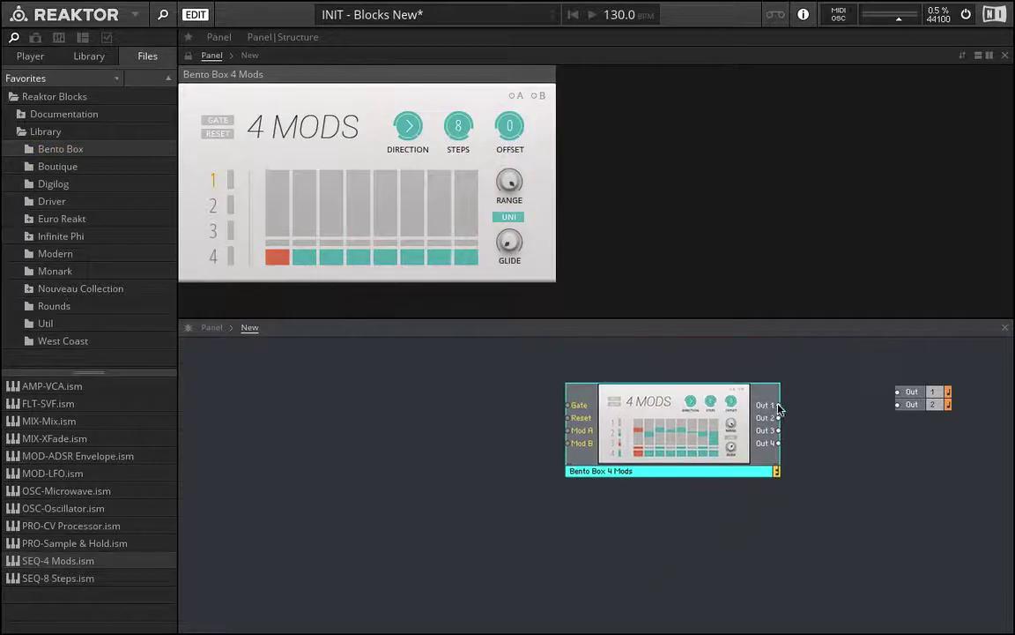
mouse_move(779, 406)
mouse_down()
mouse_move(897, 391)
mouse_move(898, 404)
mouse_up()
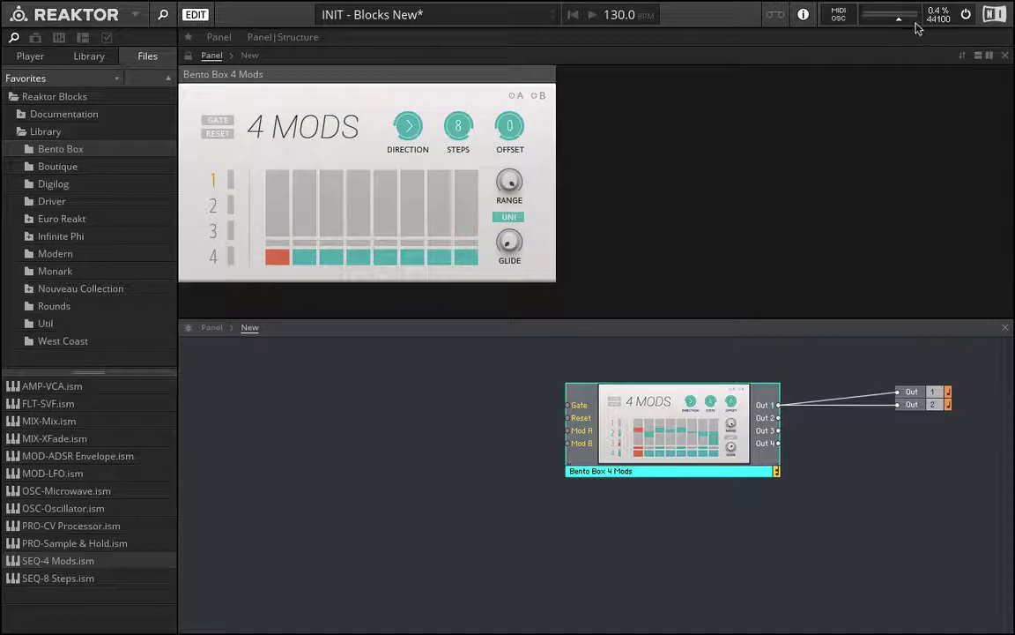
drag(622, 504, 826, 357)
key(Delete)
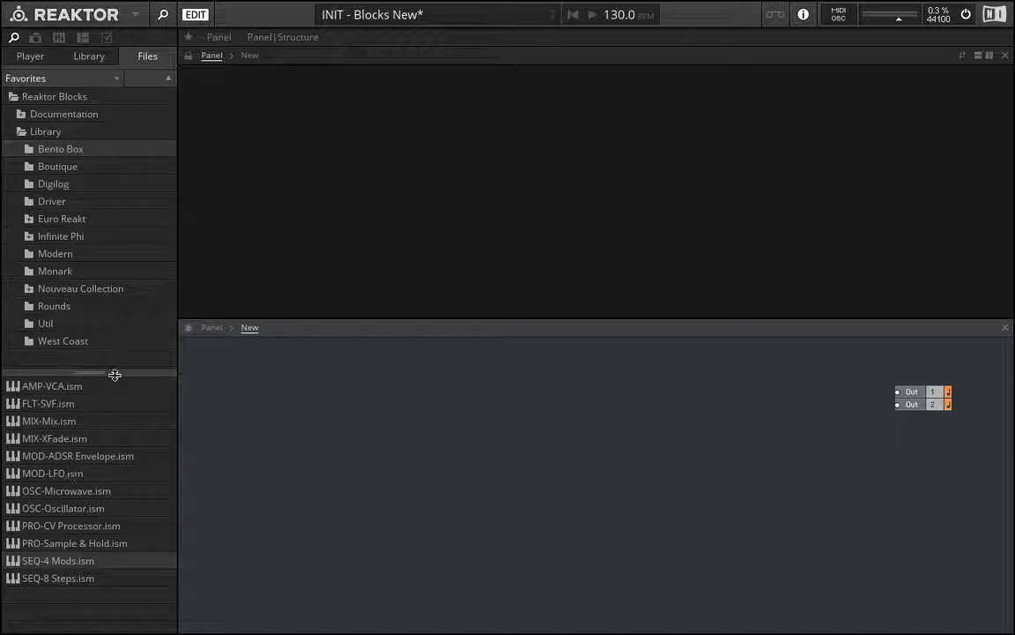
Add the Stereo Sample Looper block from Euro Reakt Samplers, skipping the missing sample
click(50, 220)
click(39, 236)
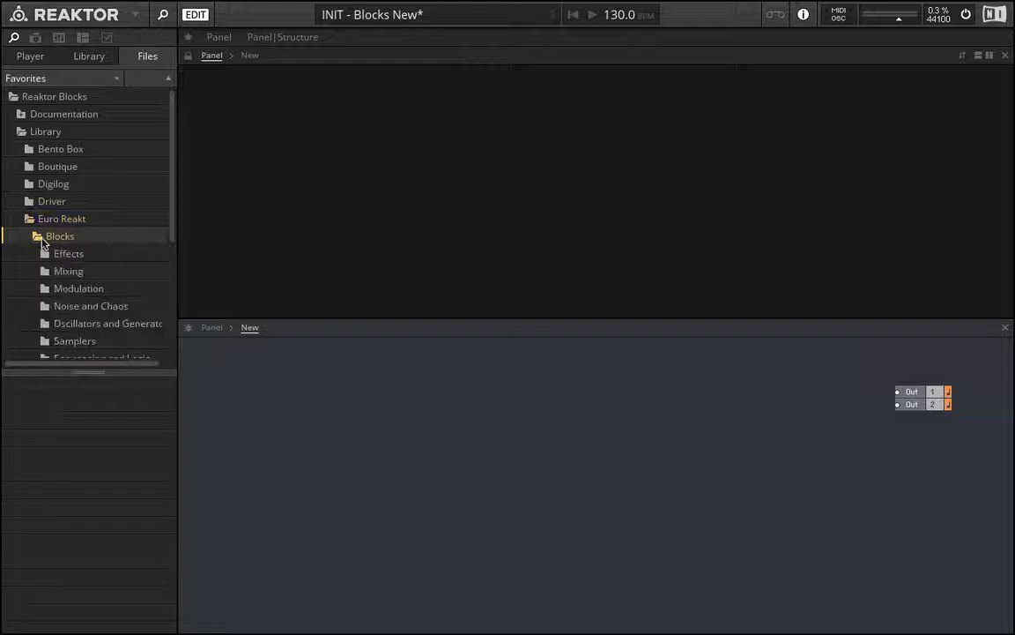
click(99, 342)
scroll(77, 276, down, 1)
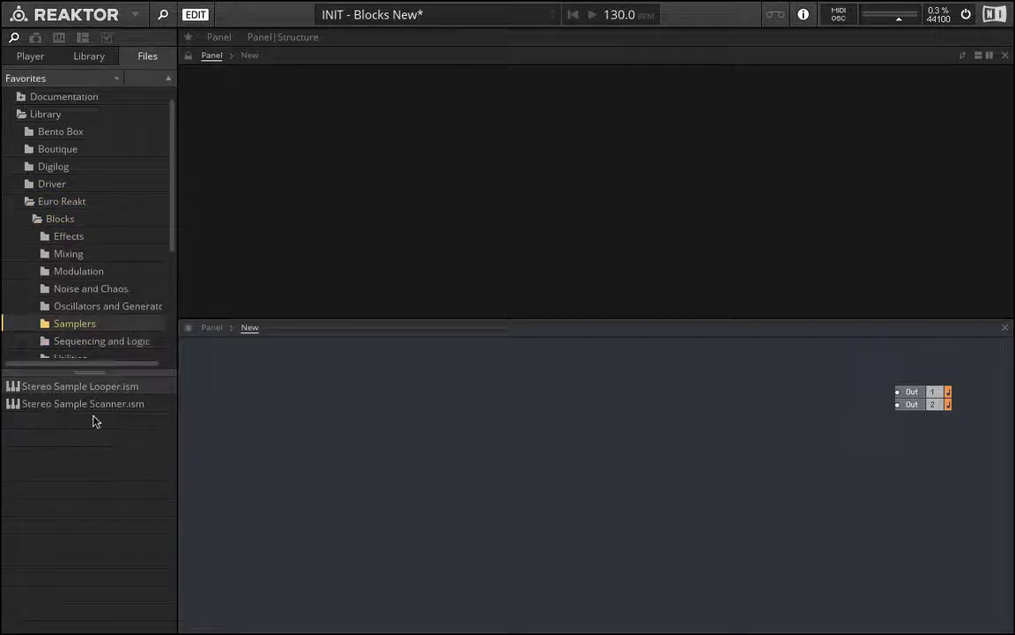
drag(96, 388, 724, 402)
click(545, 268)
click(630, 238)
Reposition the looper and wire Out L to Out 1 and Out R to Out 2
drag(769, 474, 519, 426)
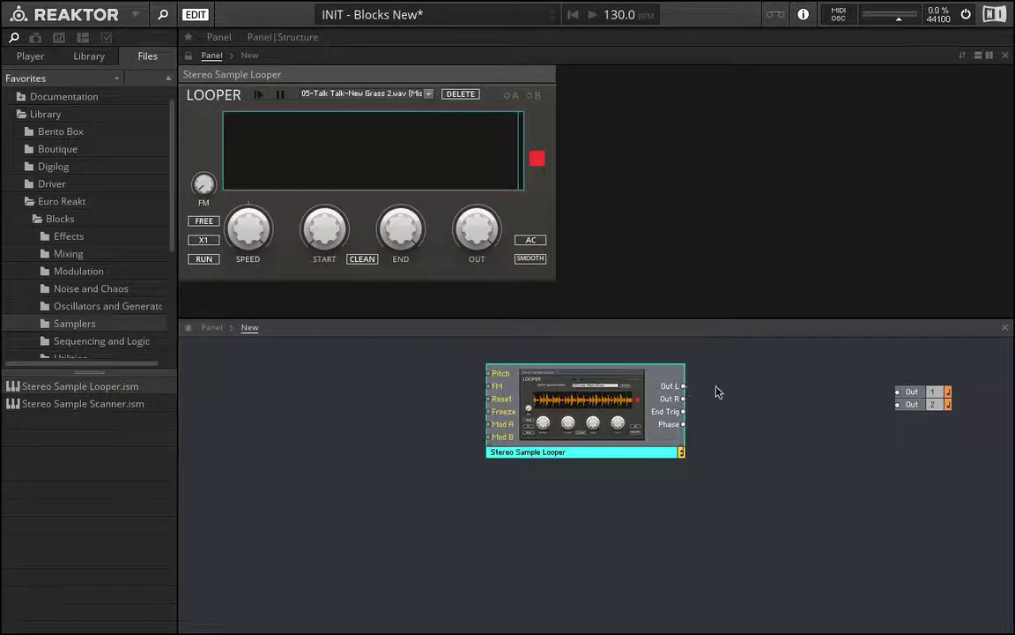
mouse_move(683, 386)
mouse_down()
mouse_move(896, 392)
mouse_move(662, 402)
mouse_move(659, 389)
mouse_move(683, 399)
mouse_up()
mouse_move(618, 398)
mouse_down()
mouse_move(635, 401)
mouse_move(624, 423)
mouse_move(623, 401)
mouse_up()
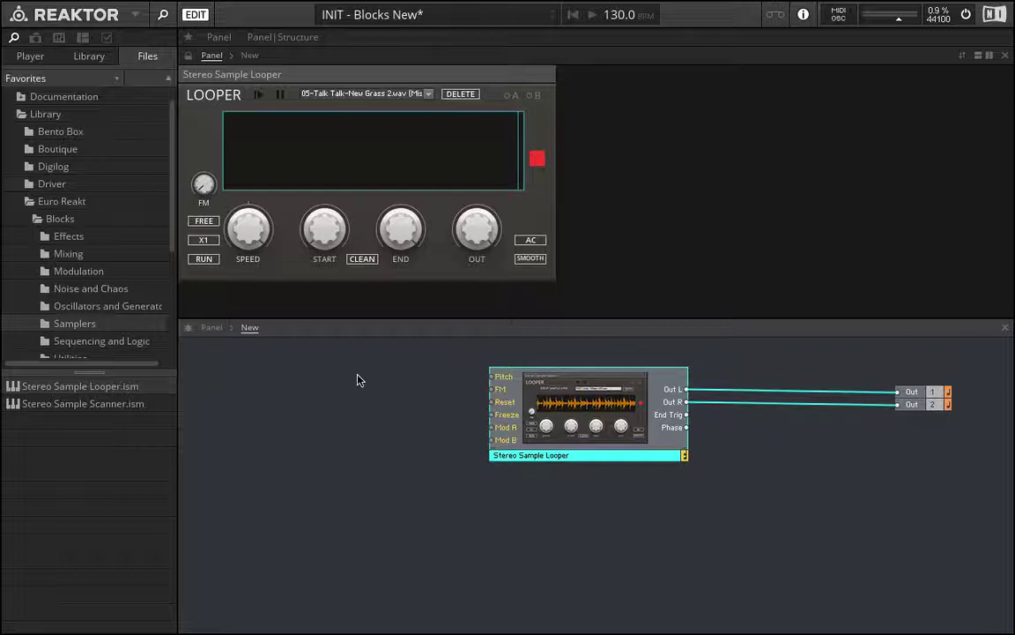
Load wonderful.wav from the Samples LoFi favorite into the looper and restart audio processing
click(105, 79)
click(46, 107)
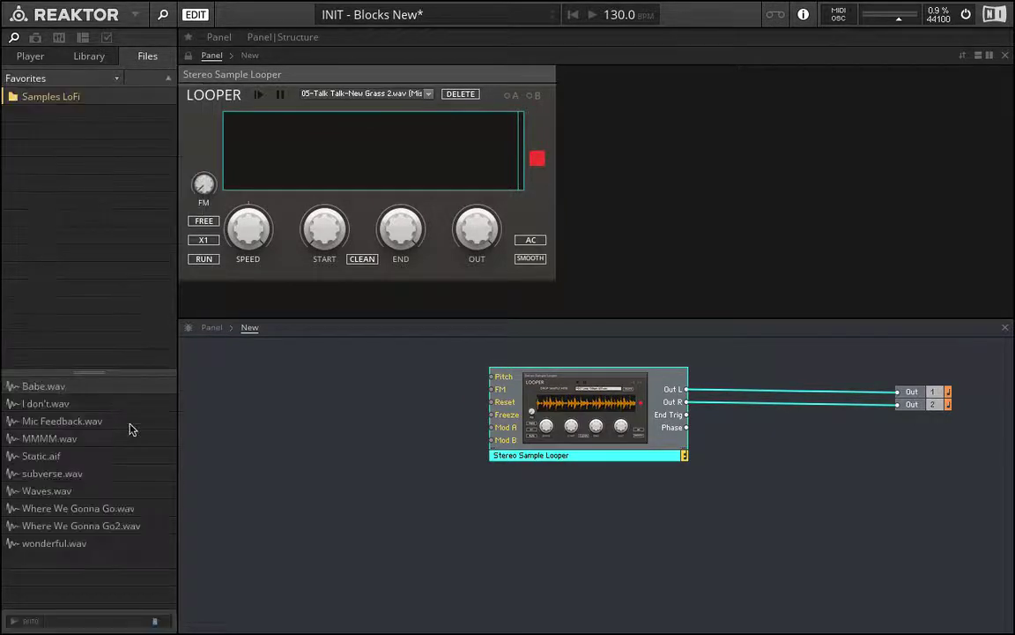
drag(54, 543, 358, 176)
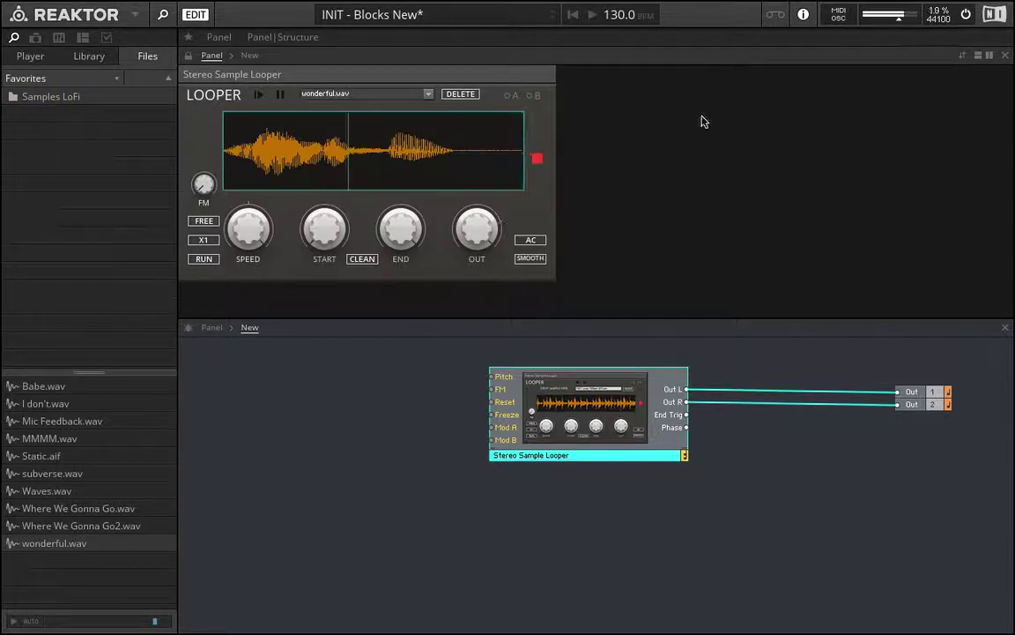
click(967, 20)
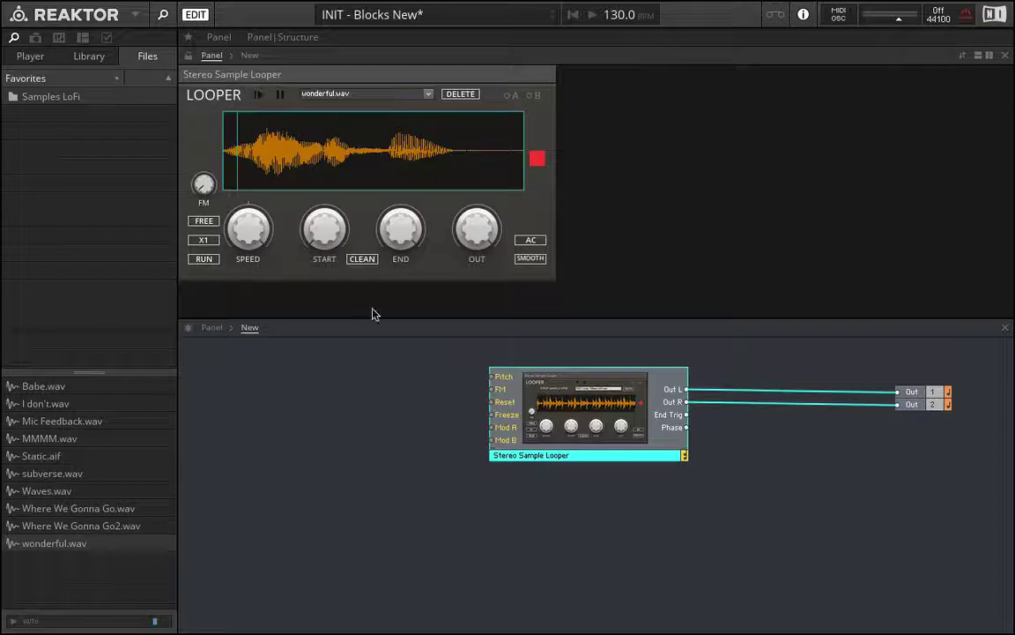
key(super+r)
Enable X2, lower the looper speed, and switch on SMEAR and LO-FI
click(204, 240)
drag(234, 243, 225, 531)
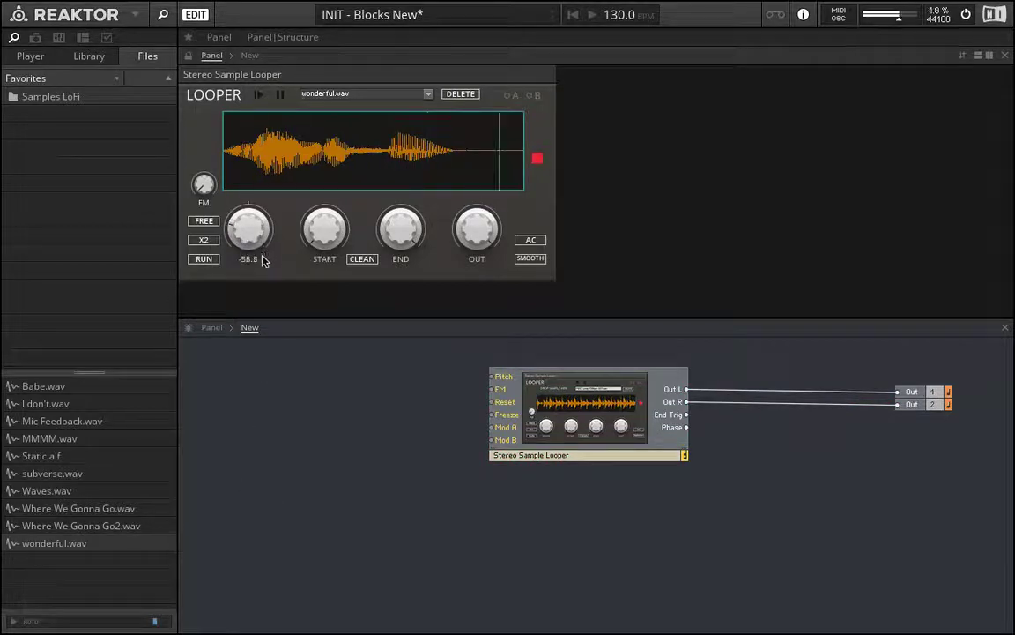
drag(262, 258, 234, 172)
click(351, 259)
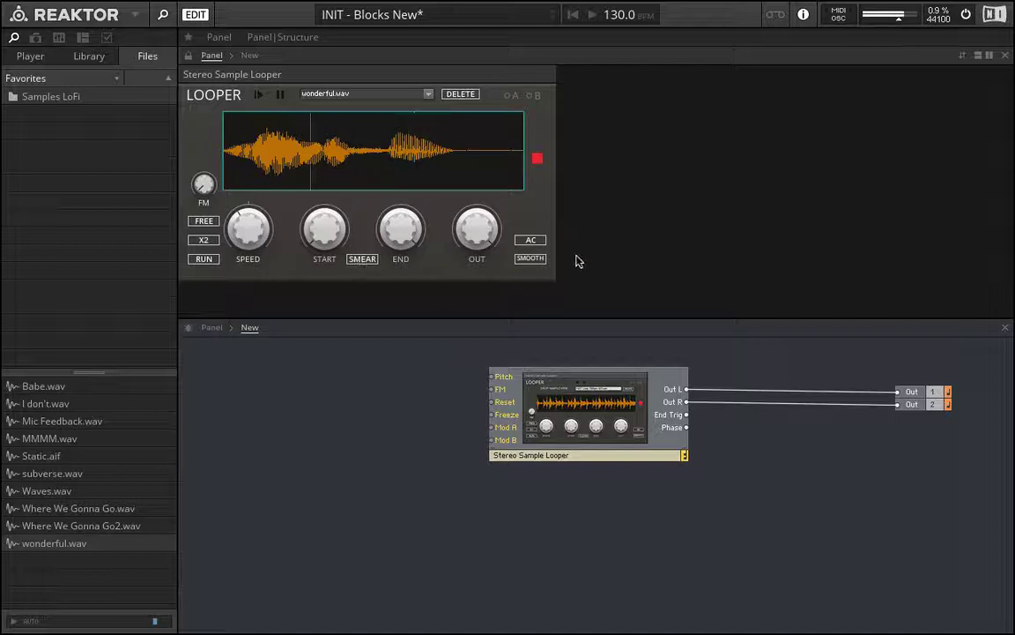
click(536, 260)
Set the loop end to 81.6, stop playback, and move the loop start earlier
drag(401, 231, 415, 294)
drag(396, 346, 313, 195)
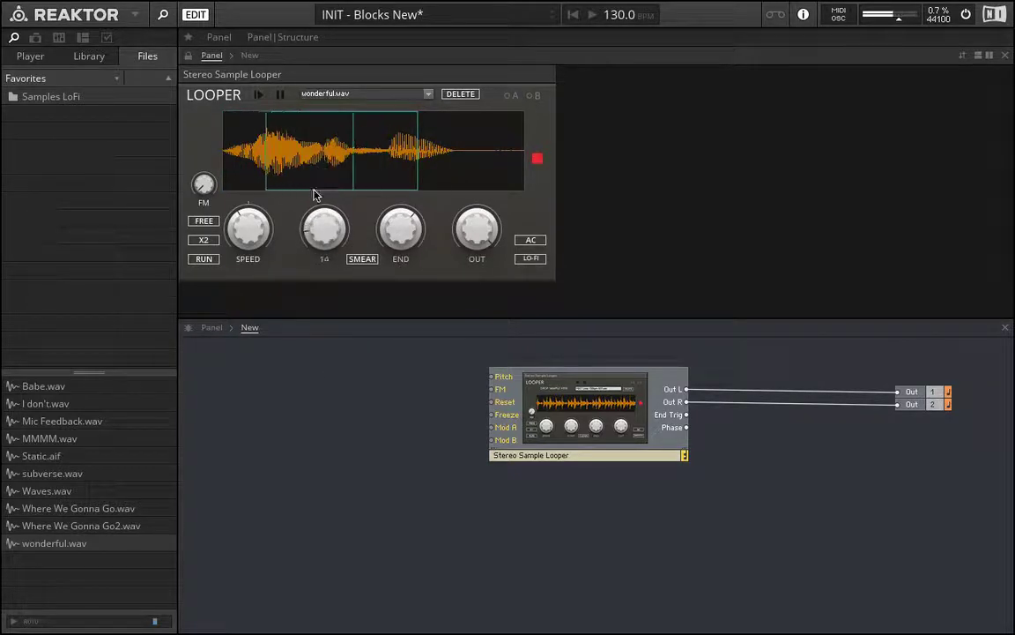
click(200, 259)
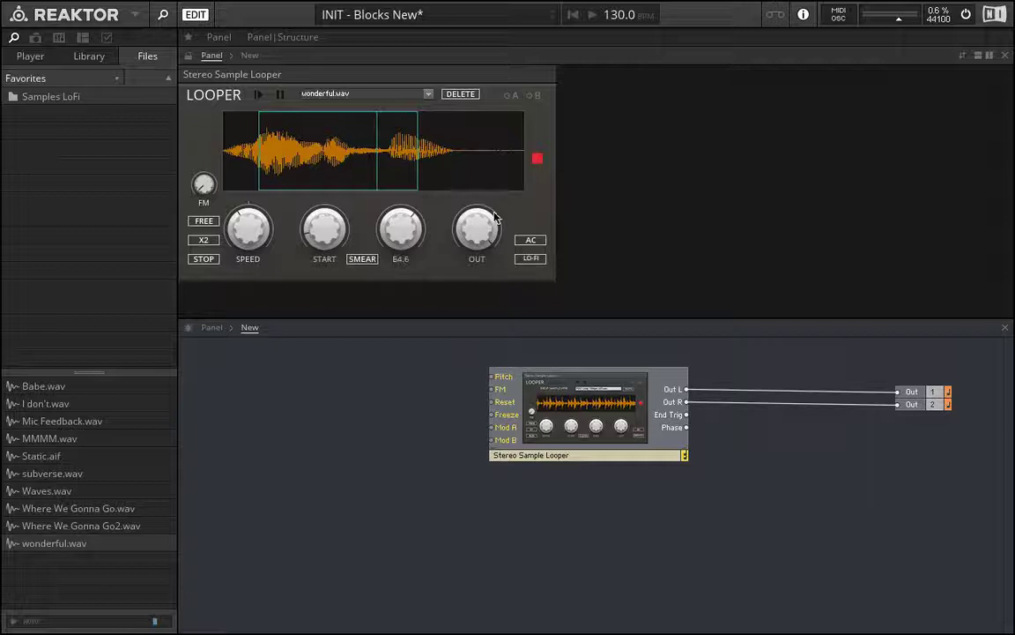
mouse_move(304, 212)
mouse_down()
mouse_move(326, 185)
mouse_move(326, 196)
mouse_move(344, 101)
mouse_move(326, 249)
mouse_move(331, 114)
mouse_move(324, 282)
mouse_move(331, 130)
mouse_move(325, 220)
mouse_move(333, 170)
mouse_move(328, 205)
mouse_move(331, 181)
mouse_move(403, 269)
mouse_up()
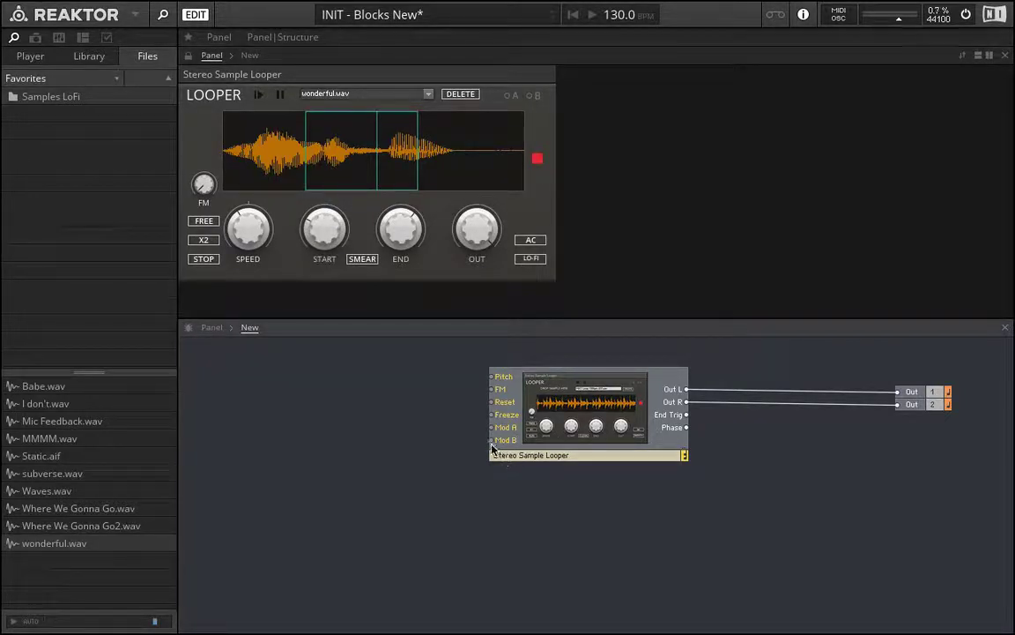
Delete the Stereo Sample Looper block and open the Library's Bento Box folder
click(490, 447)
drag(519, 535, 775, 375)
key(Delete)
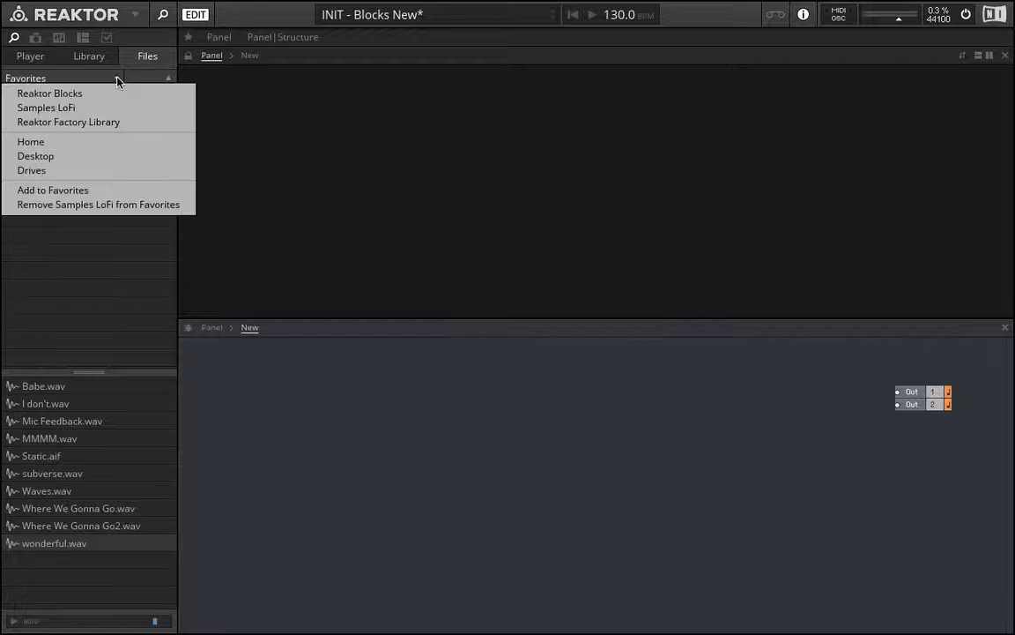
click(46, 93)
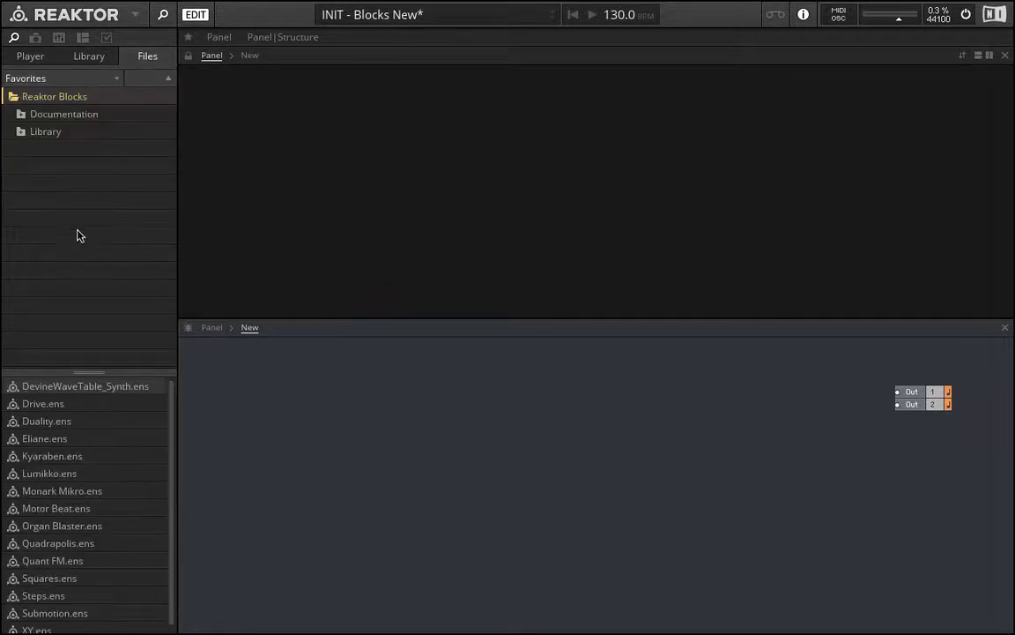
click(27, 134)
click(38, 151)
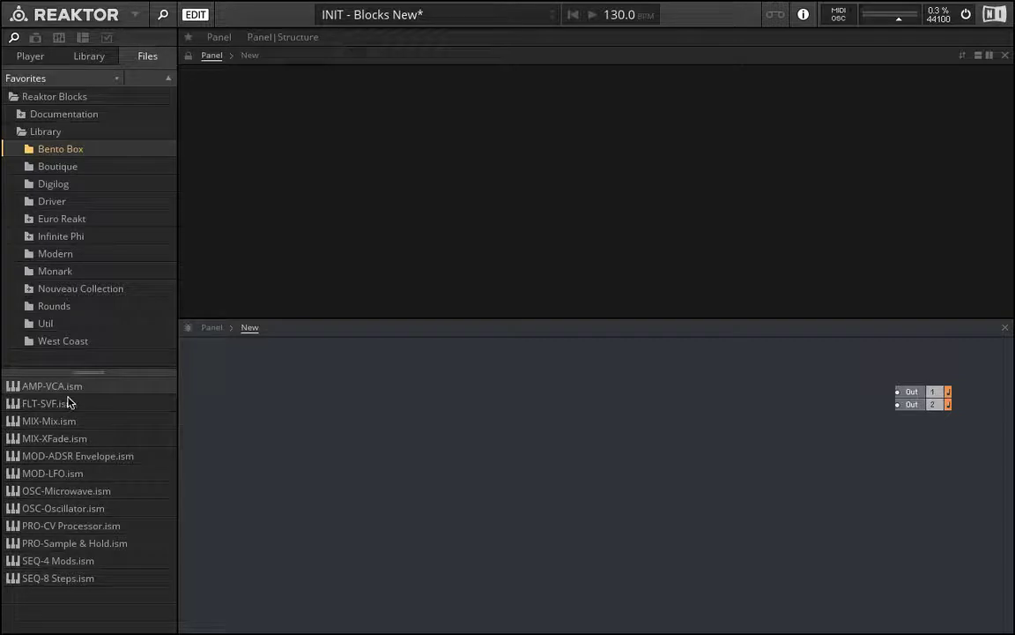
Add OSC-Oscillator.ism to the structure and wire its Out to Out 1 and Out 2
click(25, 511)
drag(24, 514, 736, 418)
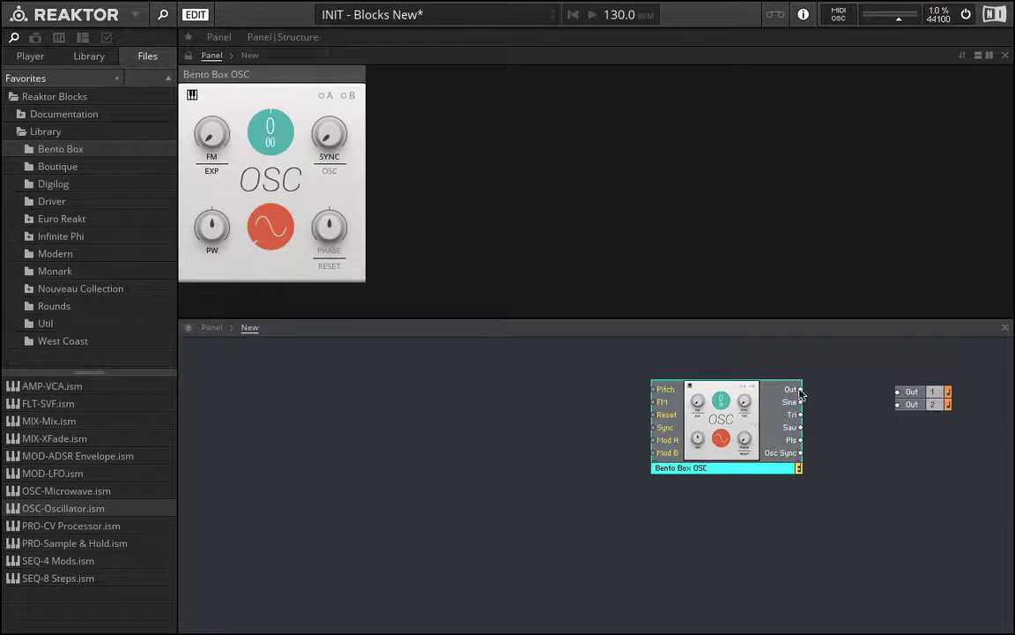
drag(800, 390, 897, 391)
drag(800, 390, 895, 406)
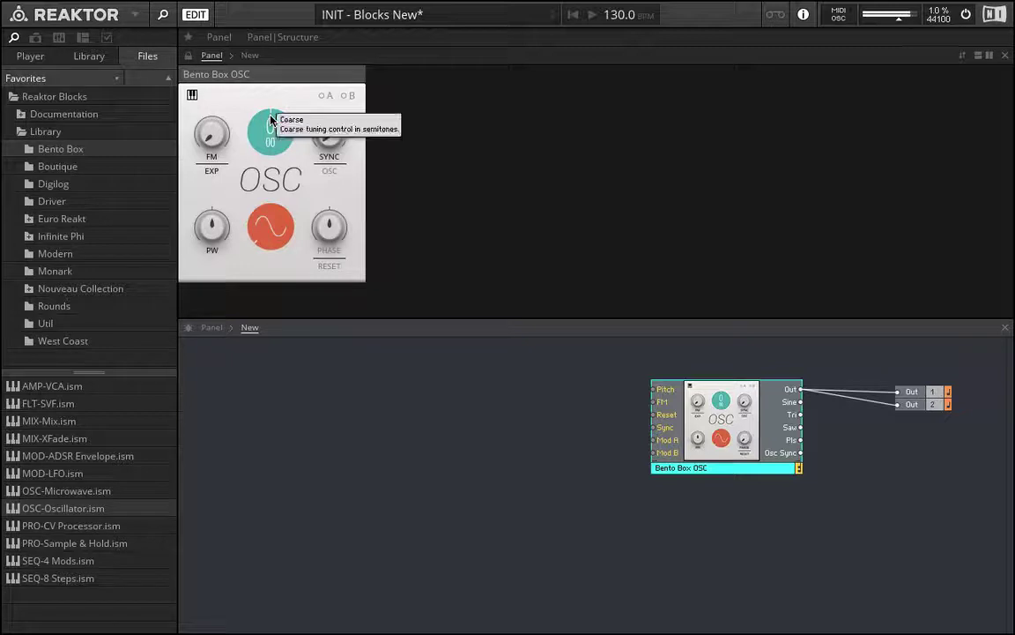
Lower the OSC coarse pitch toward -48 and cycle the waveform through ramp, square and falling ramp
drag(270, 119, 269, 131)
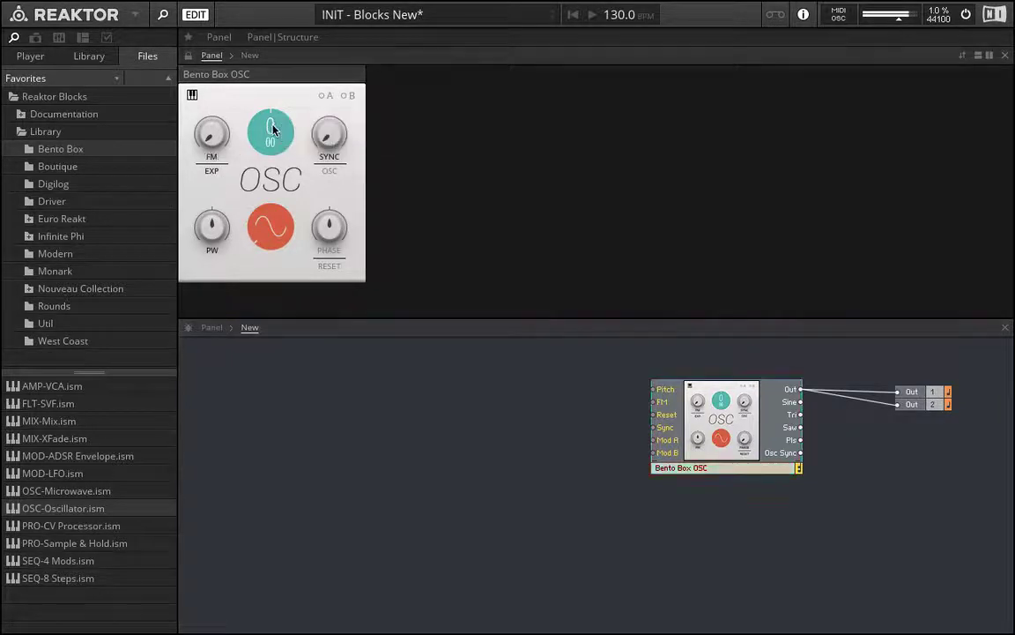
drag(271, 135, 297, 568)
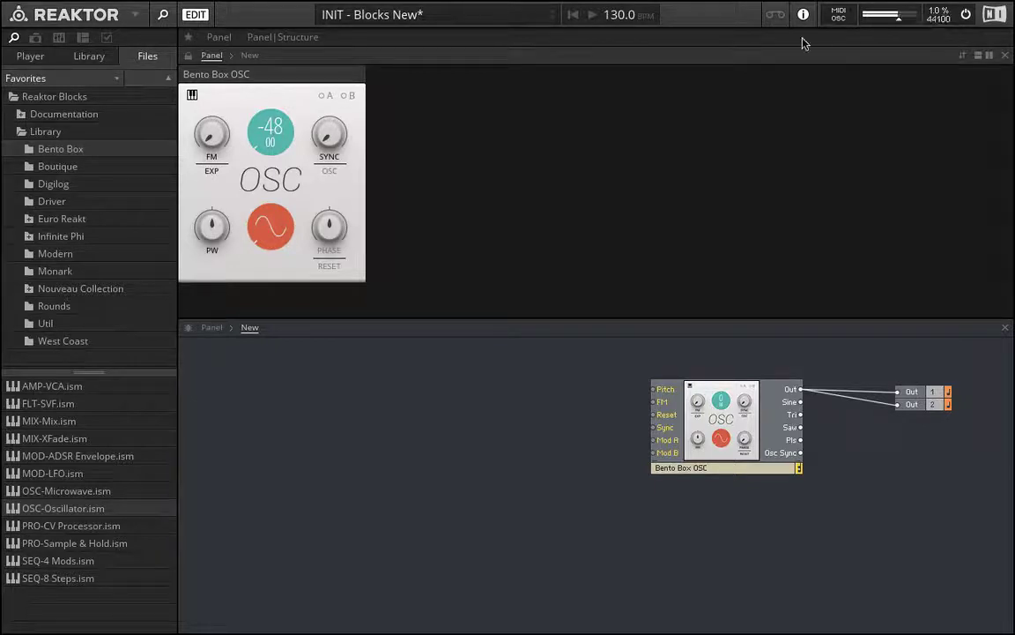
click(269, 230)
click(257, 221)
drag(261, 236, 231, 617)
Switch audio processing off and adjust the output level
click(967, 15)
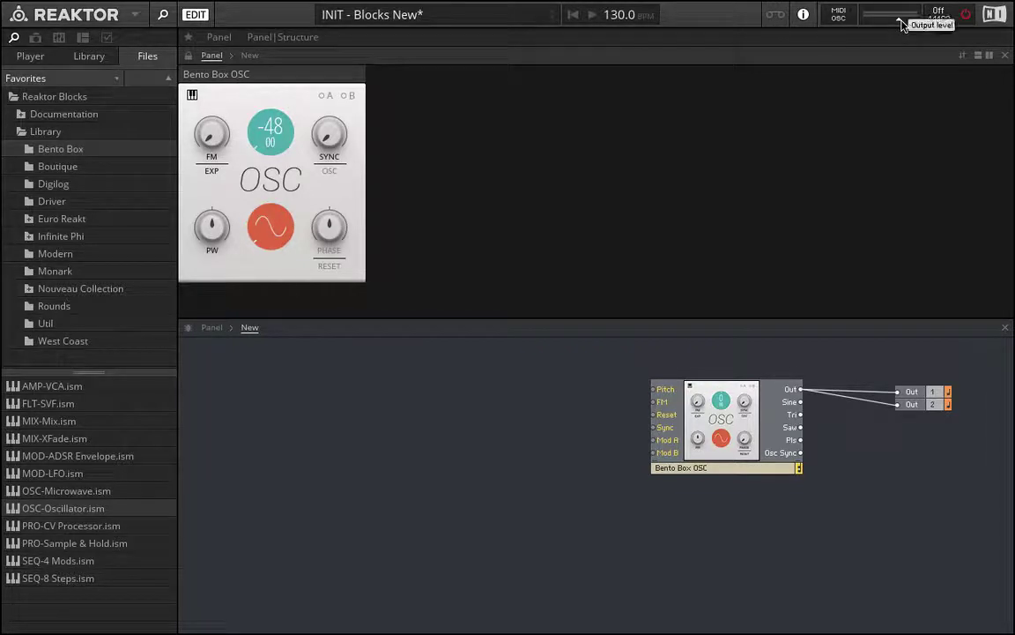
drag(902, 25, 888, 23)
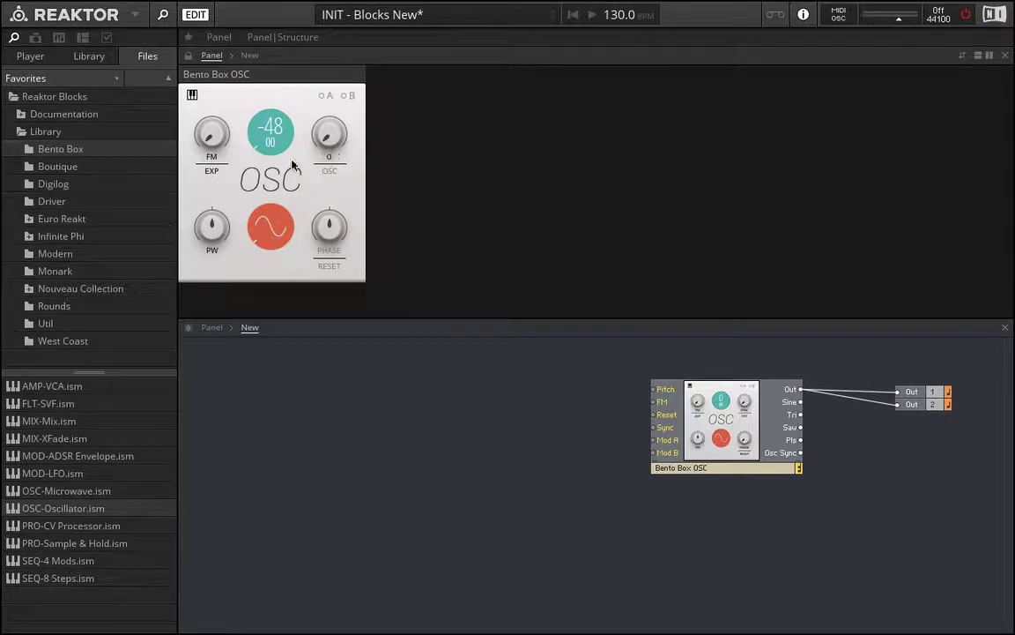
mouse_move(316, 145)
With audio on, raise the OSC pitch knob until it reads 48, then turn audio off
click(965, 15)
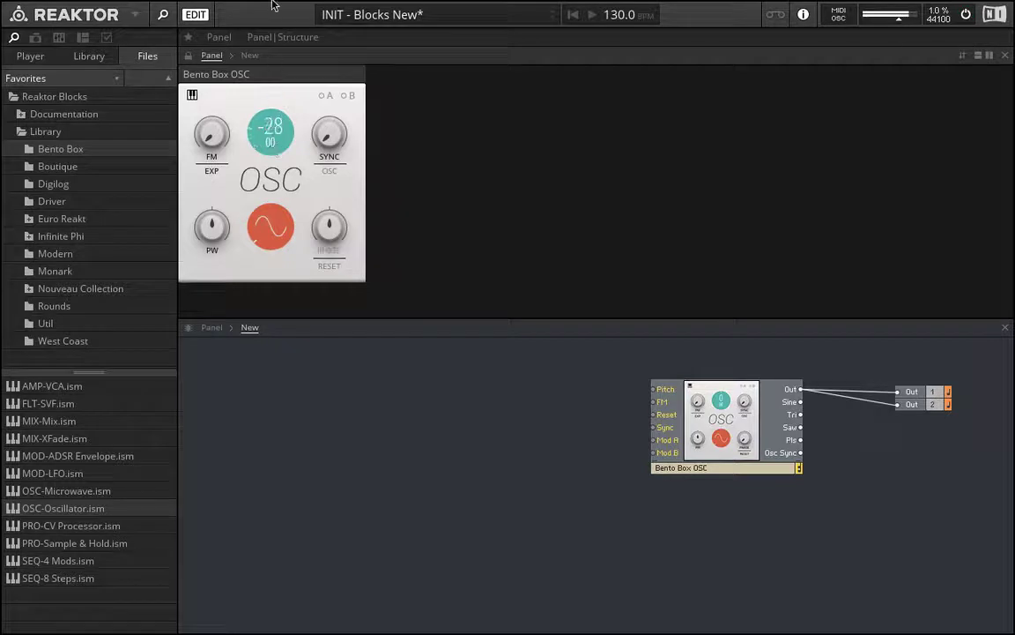
scroll(267, 145, up, 3)
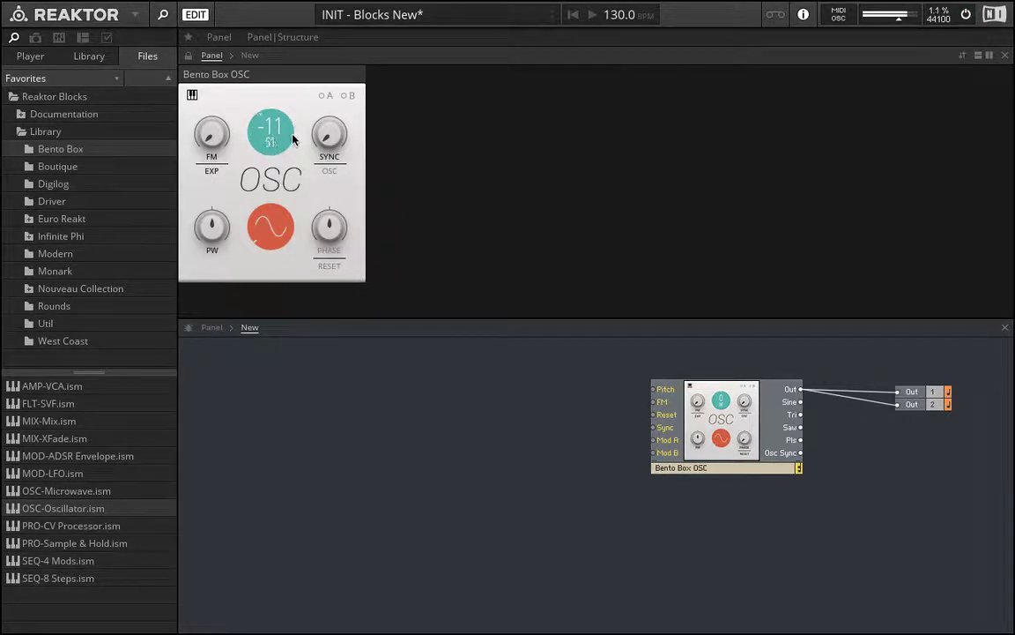
drag(293, 139, 281, 176)
drag(270, 126, 288, 59)
drag(278, 121, 281, 44)
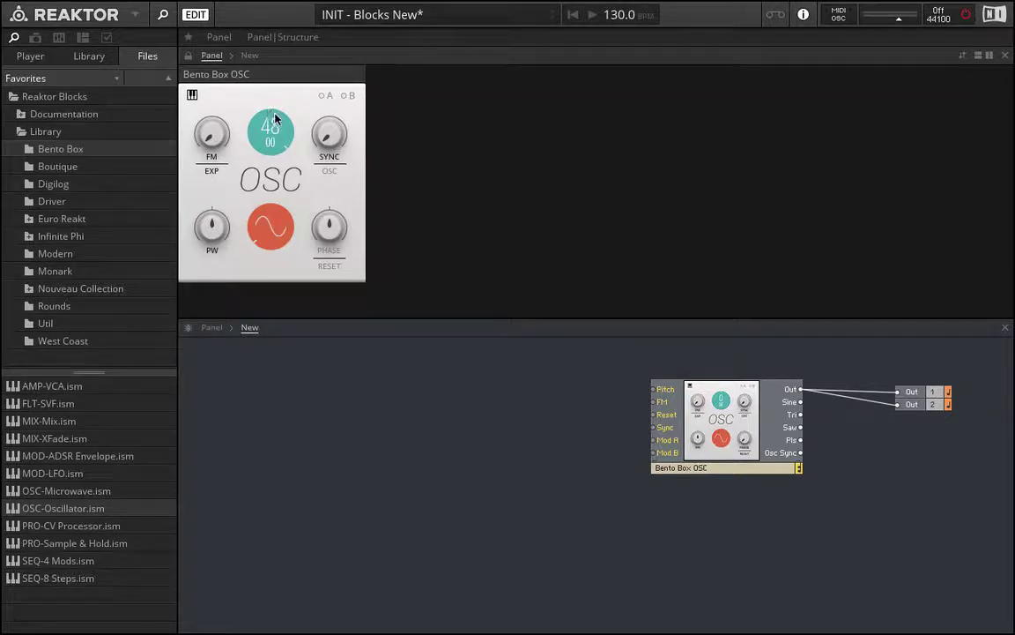
drag(277, 117, 278, 89)
click(966, 14)
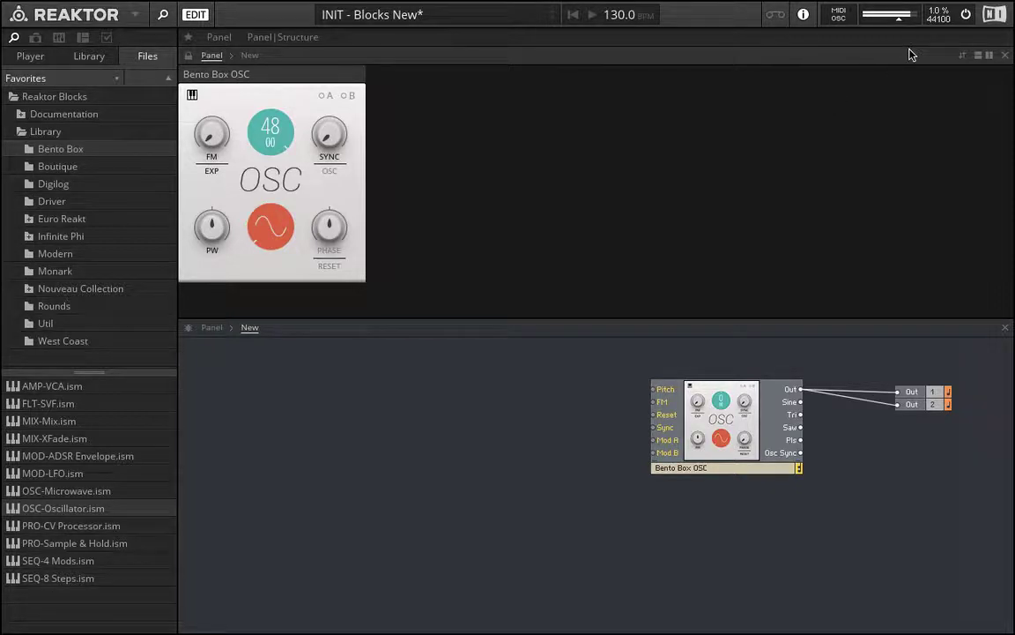
click(966, 15)
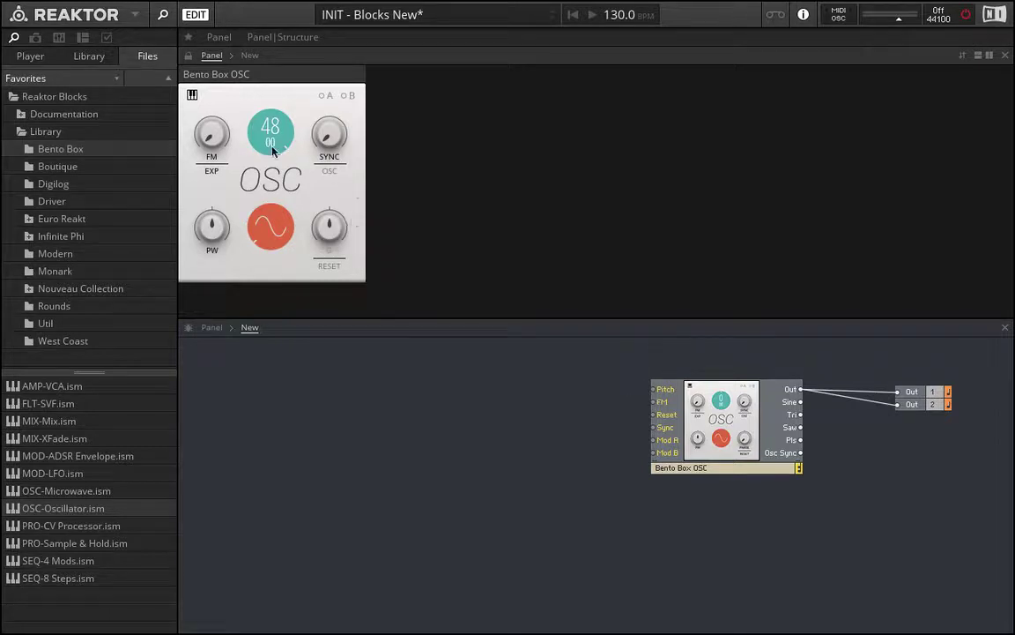
Disable OSC key tracking, set 392.00 Hz with a triangle waveform, and turn audio off
click(192, 96)
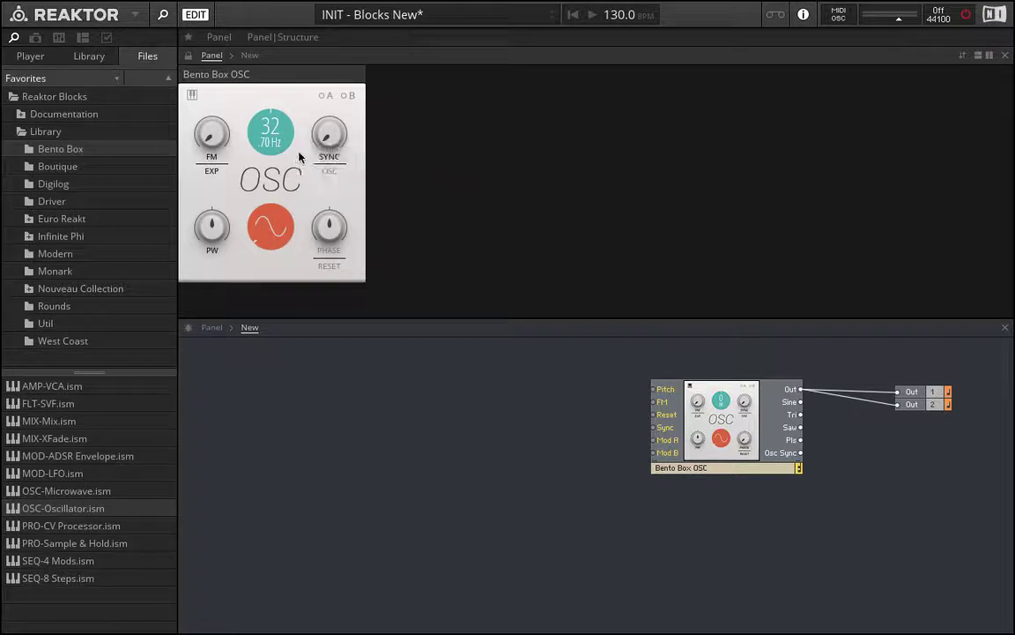
click(963, 22)
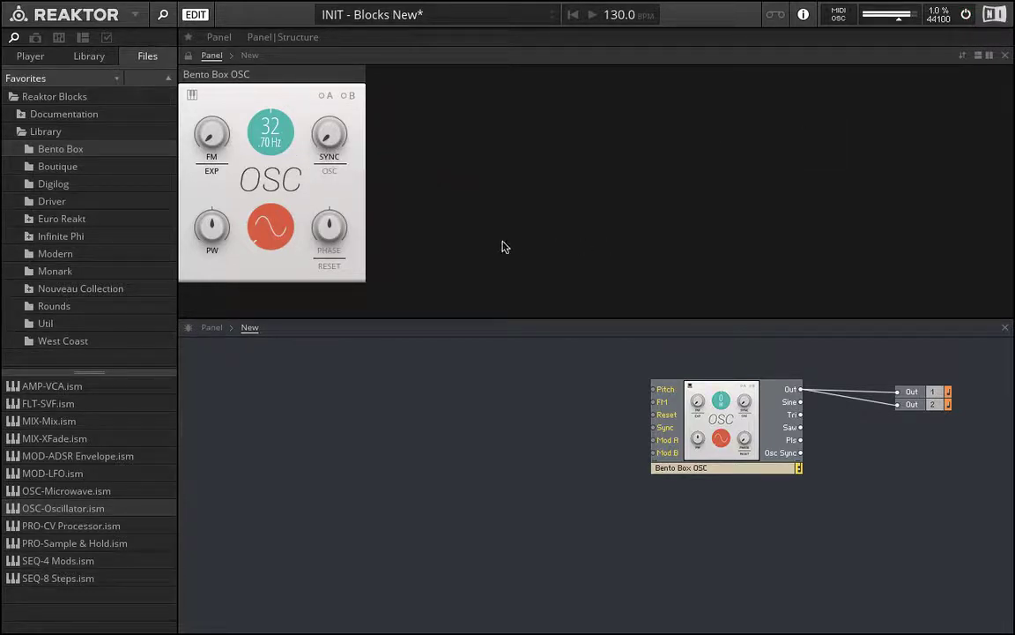
drag(273, 138, 280, 100)
click(282, 217)
click(273, 223)
click(273, 223)
click(966, 14)
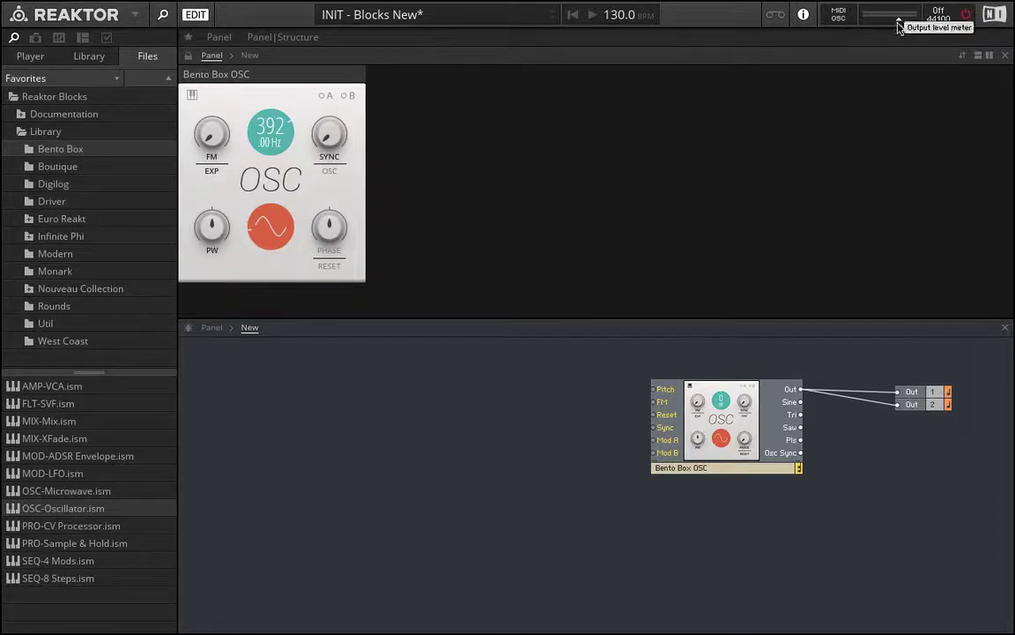
Delete the OSC's wires to Out 2 and Out 1, then shift the OSC block right
drag(714, 467, 523, 461)
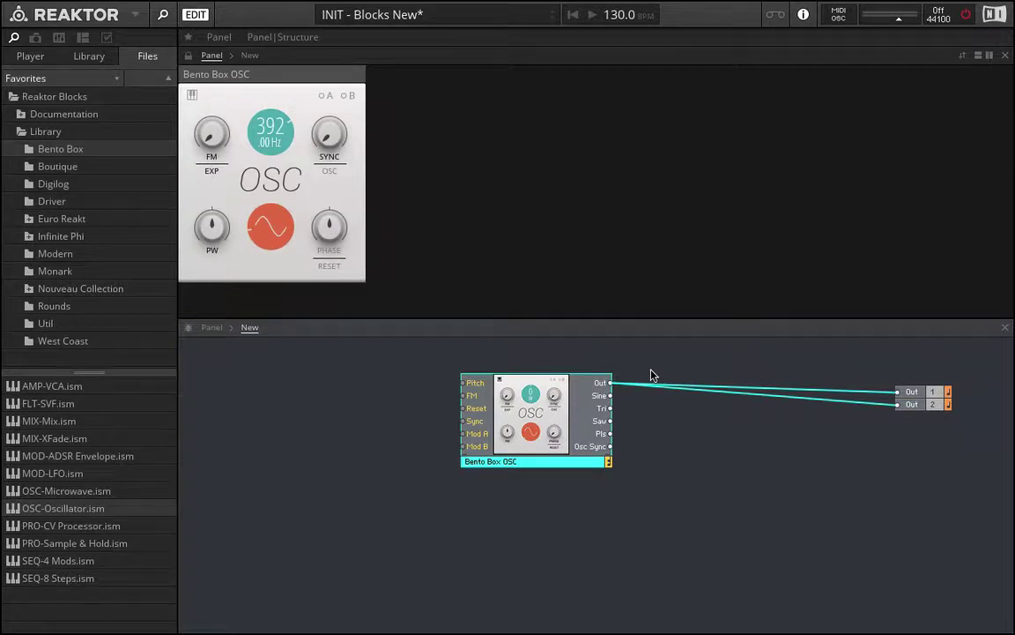
click(668, 408)
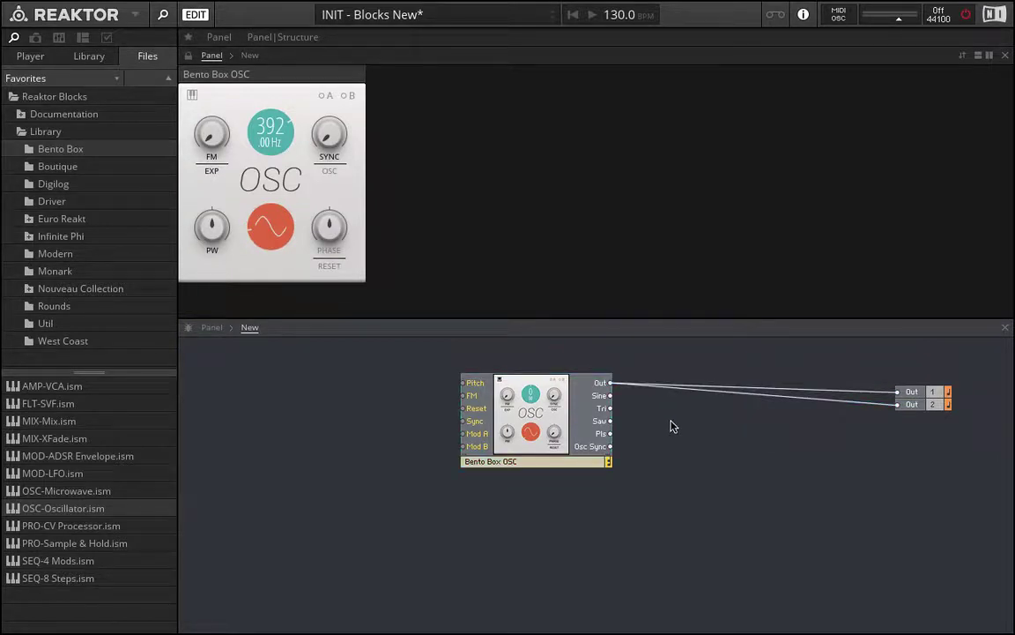
click(703, 392)
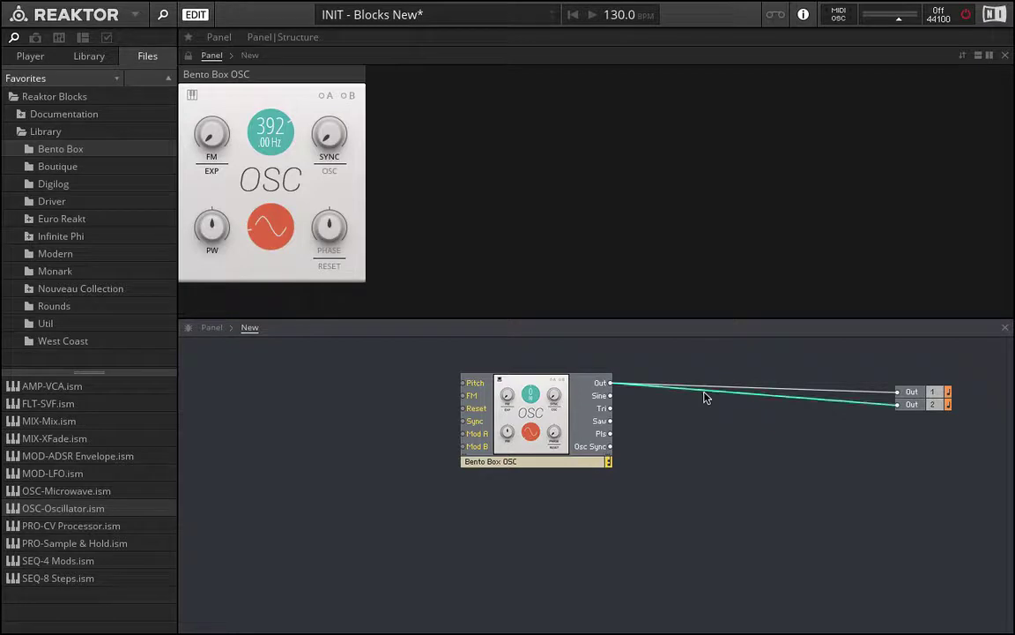
key(Delete)
click(700, 393)
key(Delete)
drag(609, 382, 464, 366)
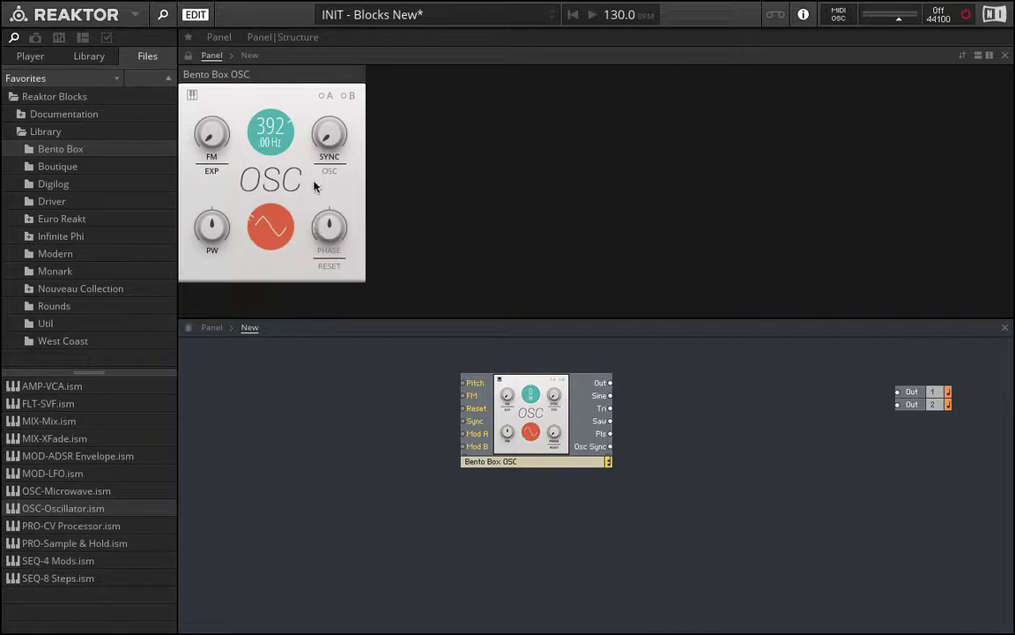
drag(552, 394, 613, 388)
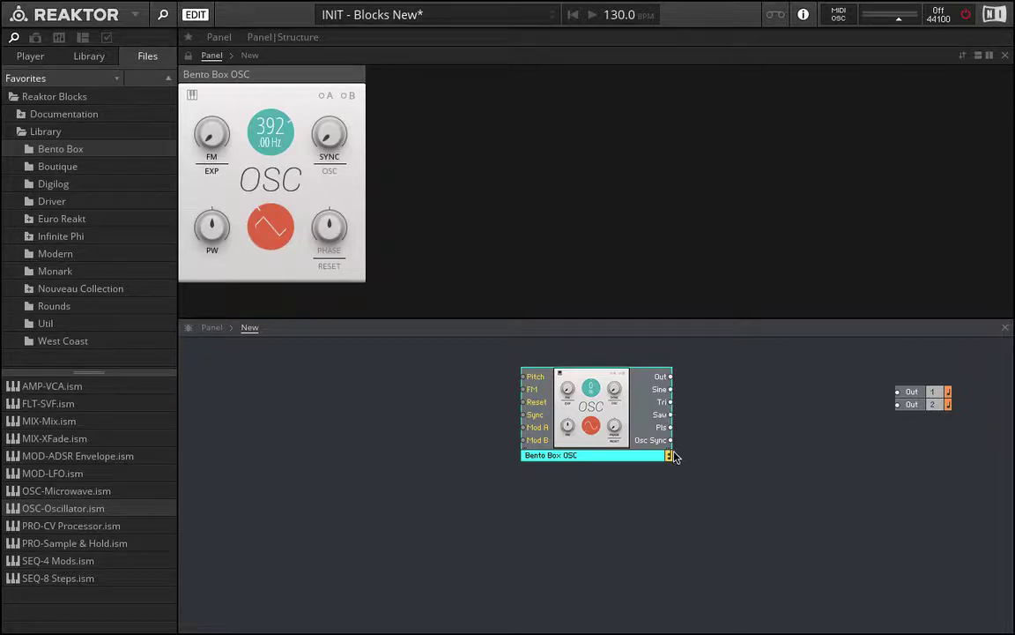
Turn the audio engine on and wire the OSC's Sine output to Out 1
drag(923, 365, 952, 452)
click(966, 14)
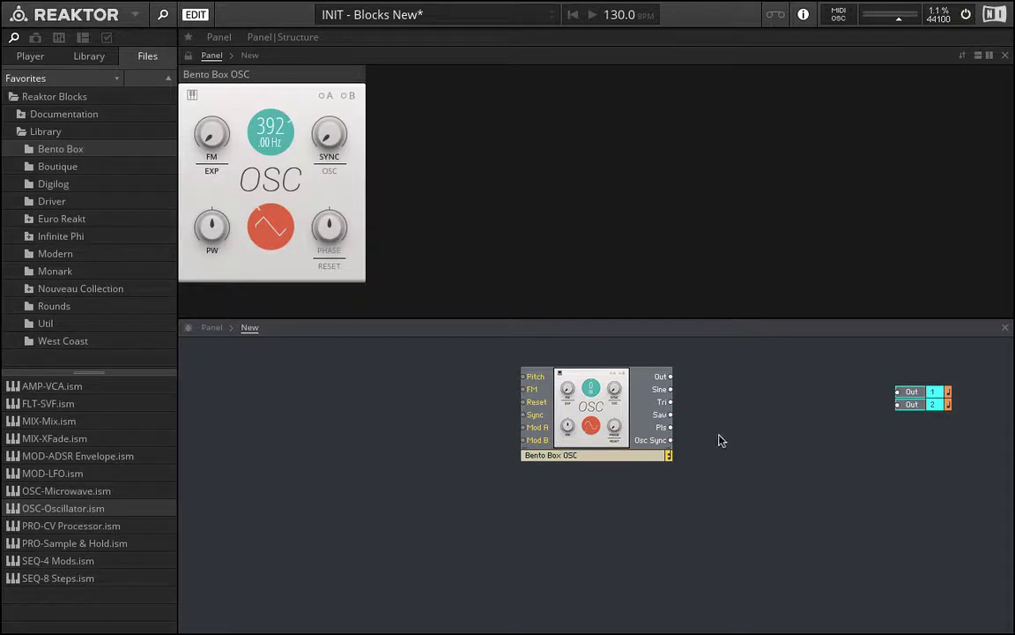
drag(671, 393, 899, 394)
click(298, 95)
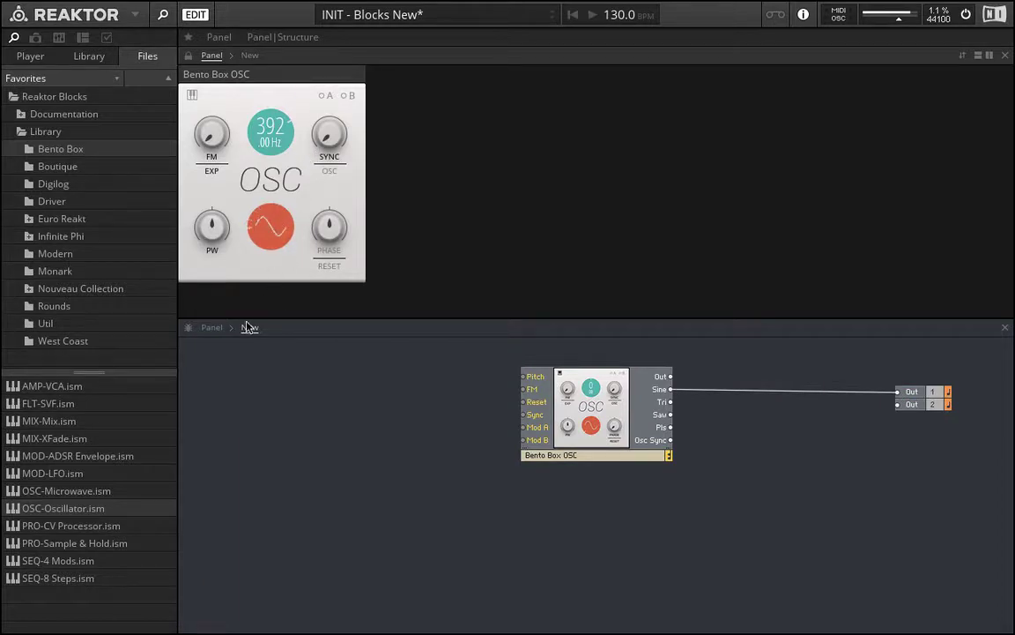
Try the Saw output into Out 2, then delete that wire
drag(672, 415, 899, 406)
drag(270, 132, 270, 163)
click(780, 410)
key(Delete)
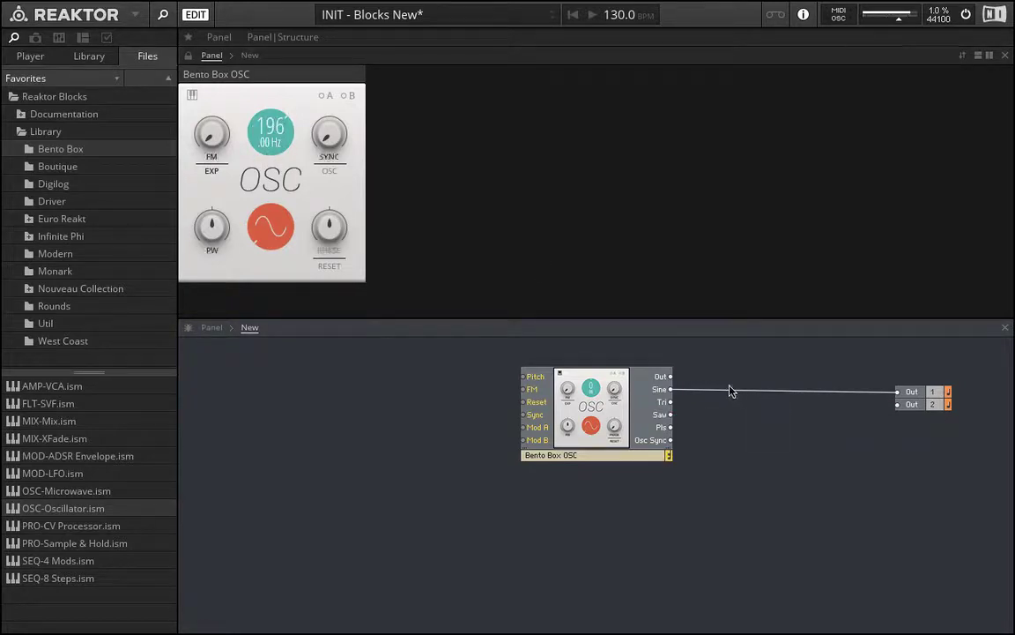
click(686, 390)
Try and remove Tri into Out 2, wire main Out to Out 2, and lower pitch to 77.78 Hz
drag(769, 409, 897, 405)
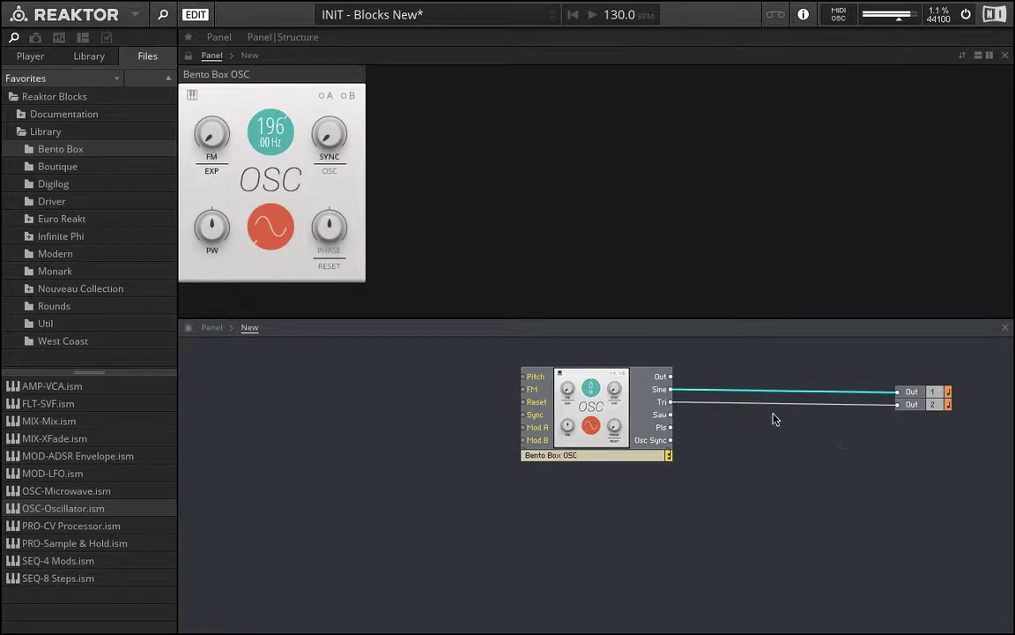
click(713, 404)
key(Delete)
drag(677, 380, 898, 404)
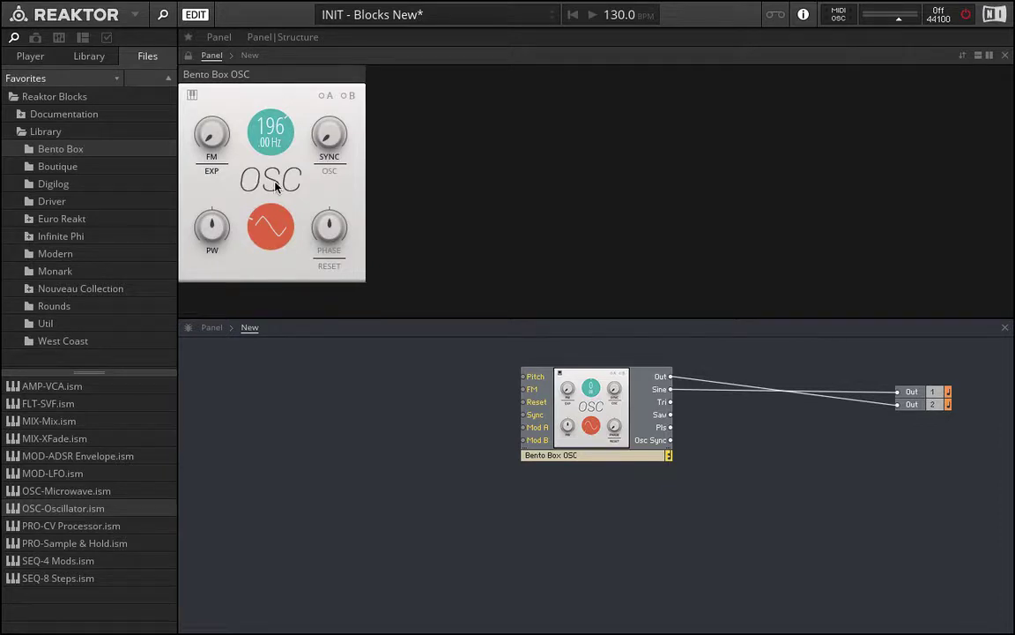
mouse_move(270, 163)
mouse_down()
mouse_move(267, 309)
mouse_move(278, 182)
mouse_up()
Open the Monark block folder and delete the Bento Box OSC block
click(58, 166)
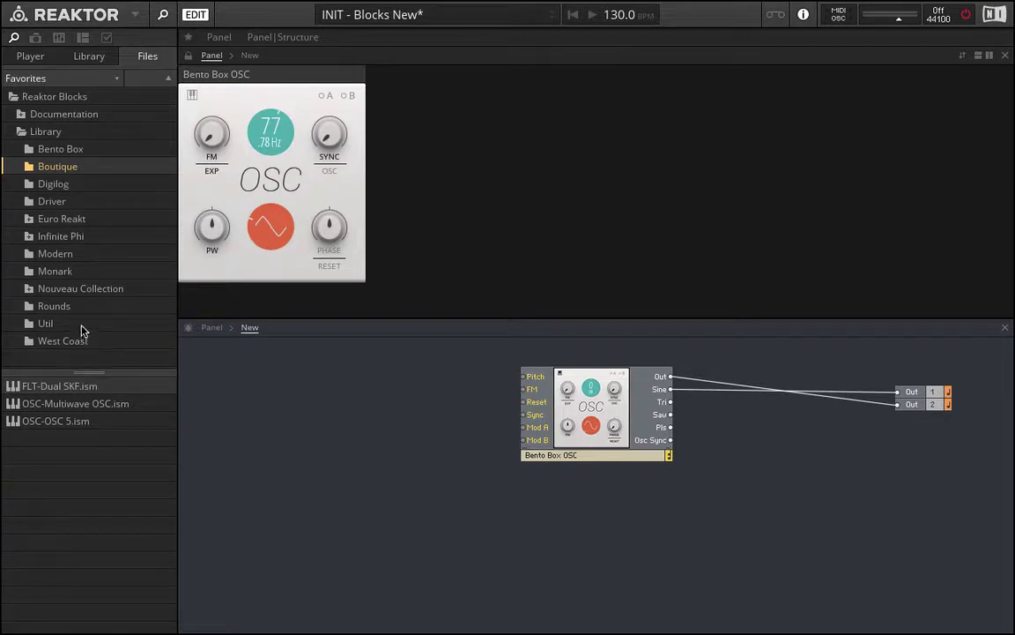
click(55, 271)
click(590, 410)
key(Delete)
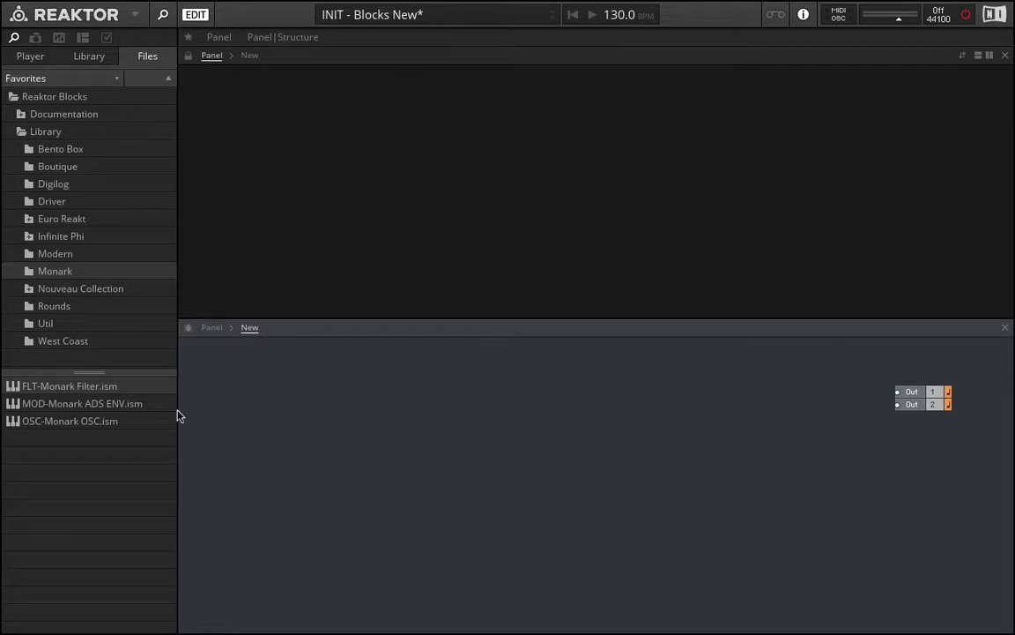
Add a Monark Oscillator block and wire its Out to Out 1 and Out 2
drag(162, 419, 615, 386)
drag(680, 420, 661, 346)
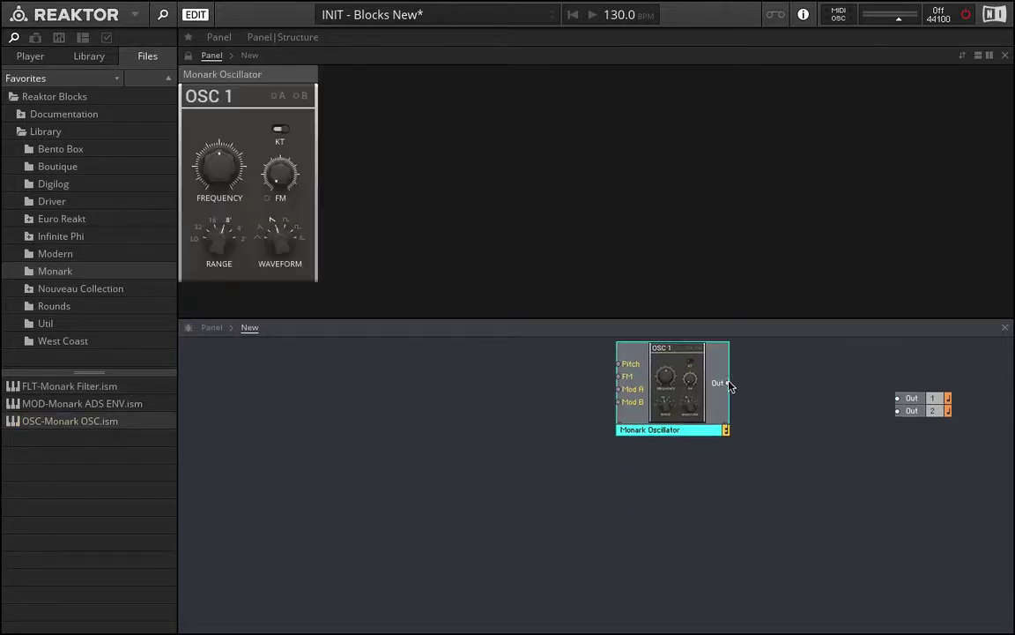
drag(729, 383, 898, 397)
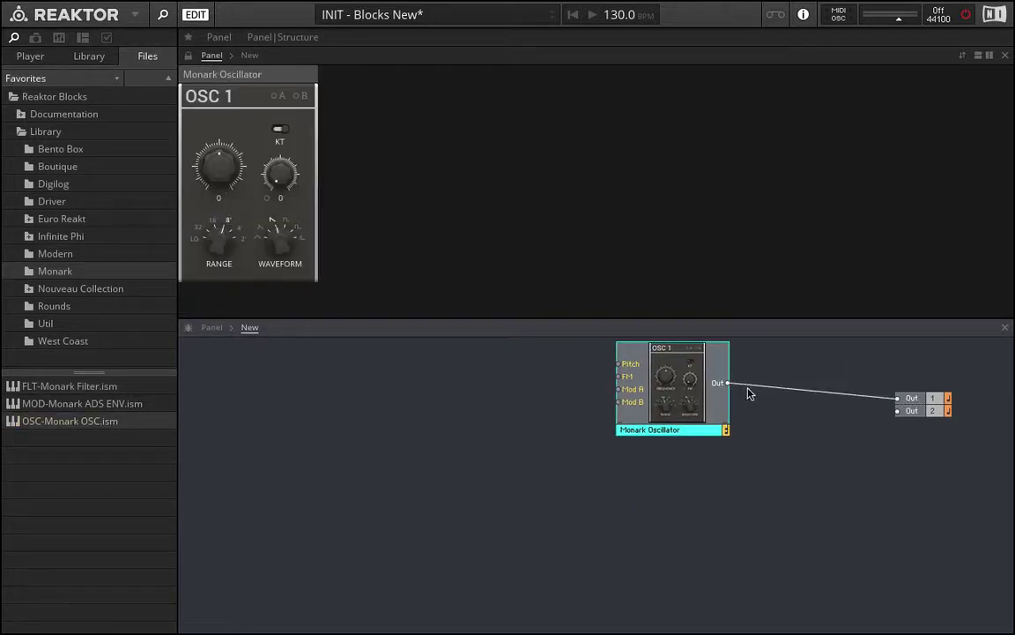
drag(728, 383, 910, 420)
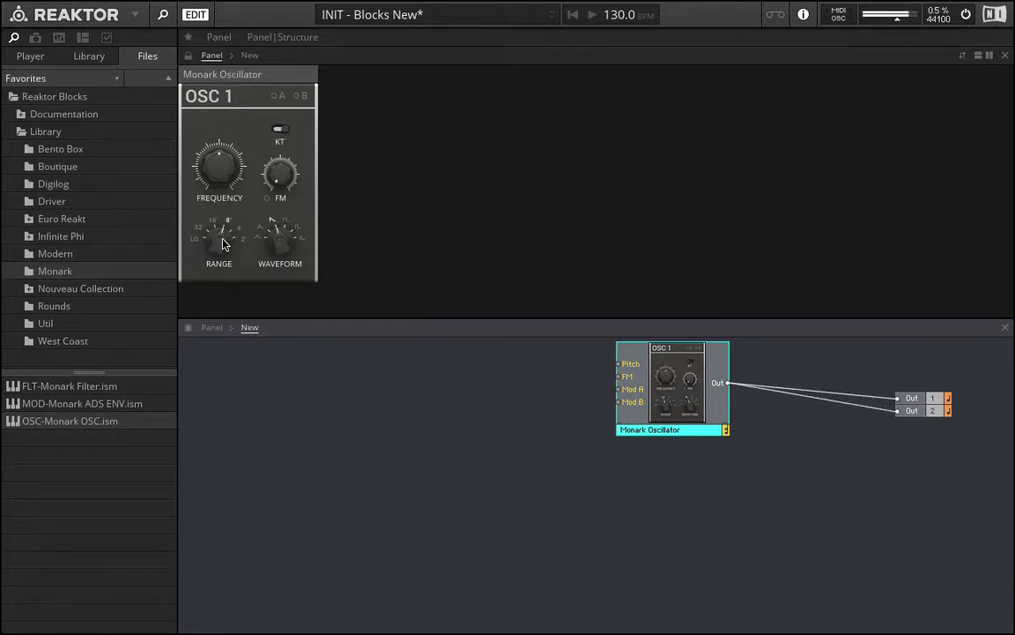
Turn off the Monark Oscillator's key tracking and set its range to 16'
drag(222, 244, 220, 166)
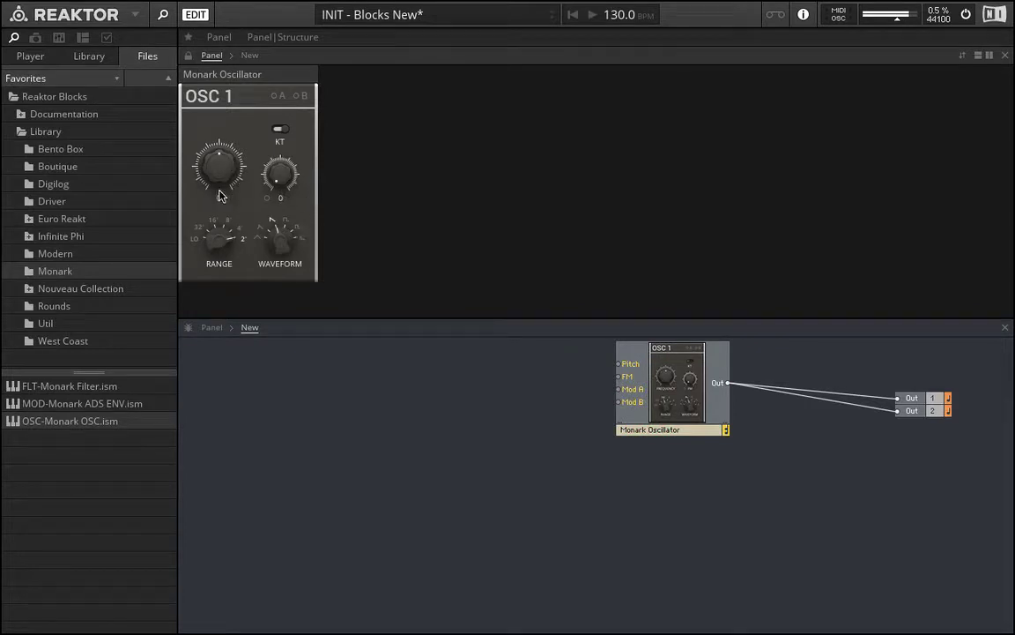
click(965, 15)
click(965, 15)
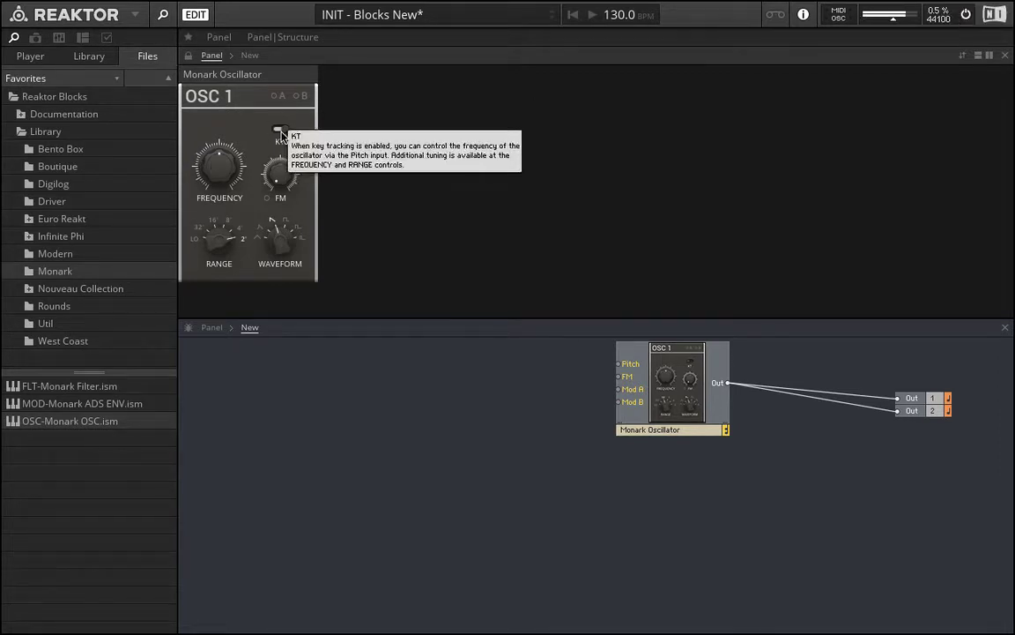
click(281, 132)
drag(217, 171, 216, 220)
drag(218, 295, 222, 186)
drag(220, 248, 222, 297)
Sweep the Monark frequency down and try different waveform settings
drag(224, 173, 300, 141)
drag(279, 236, 304, 231)
drag(297, 285, 244, 212)
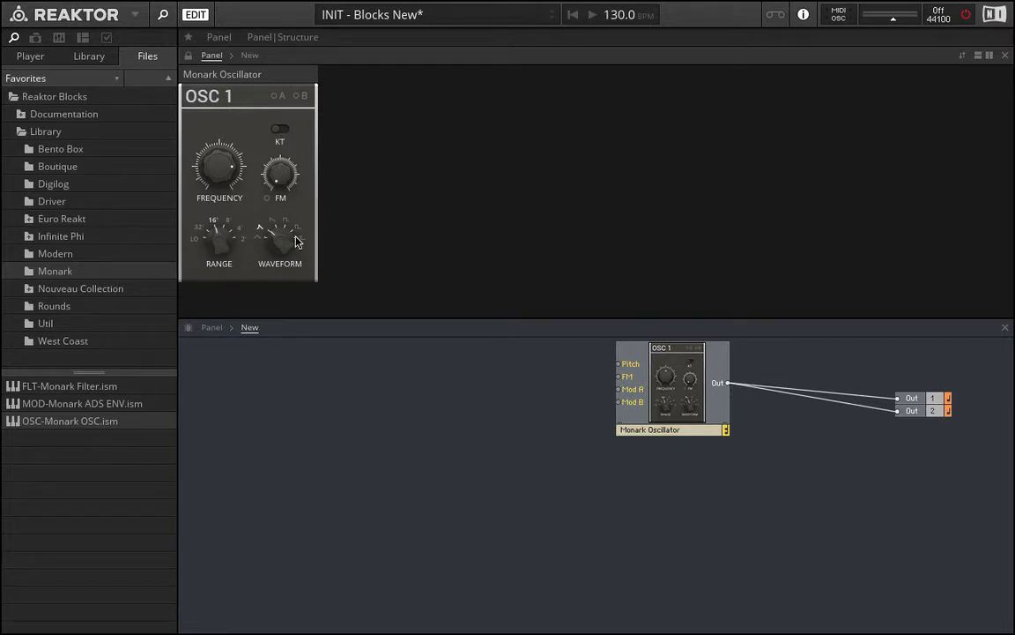
mouse_move(296, 245)
mouse_down()
mouse_move(312, 129)
mouse_move(295, 277)
mouse_move(306, 146)
mouse_move(300, 223)
mouse_up()
click(691, 413)
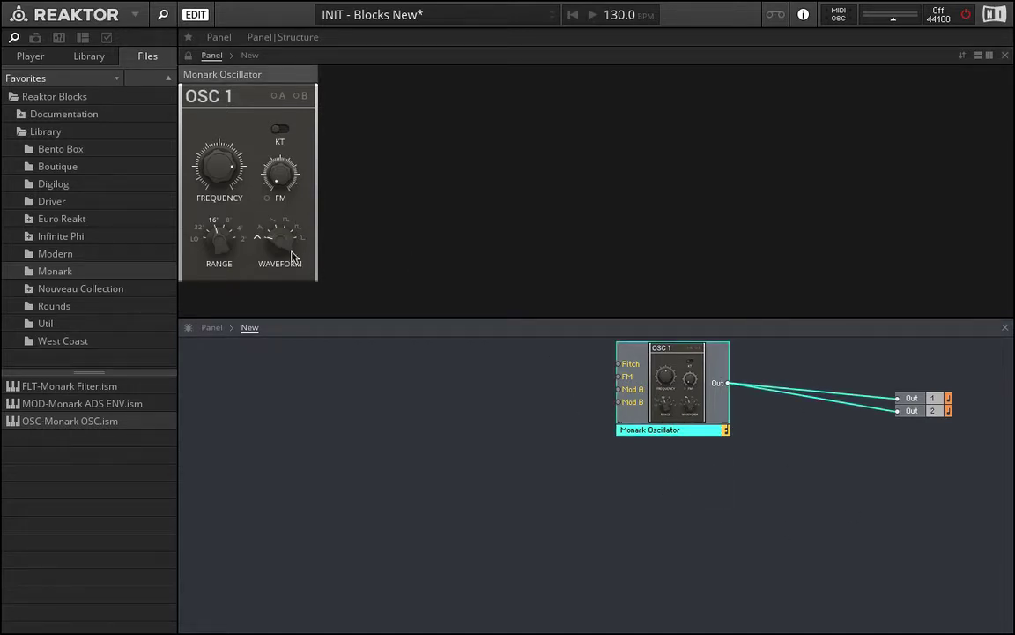
drag(264, 227, 267, 201)
Duplicate the Monark Oscillator, place the copy below the first, and wire it to Out 2
click(694, 391)
drag(673, 396, 610, 406)
key(ctrl+d)
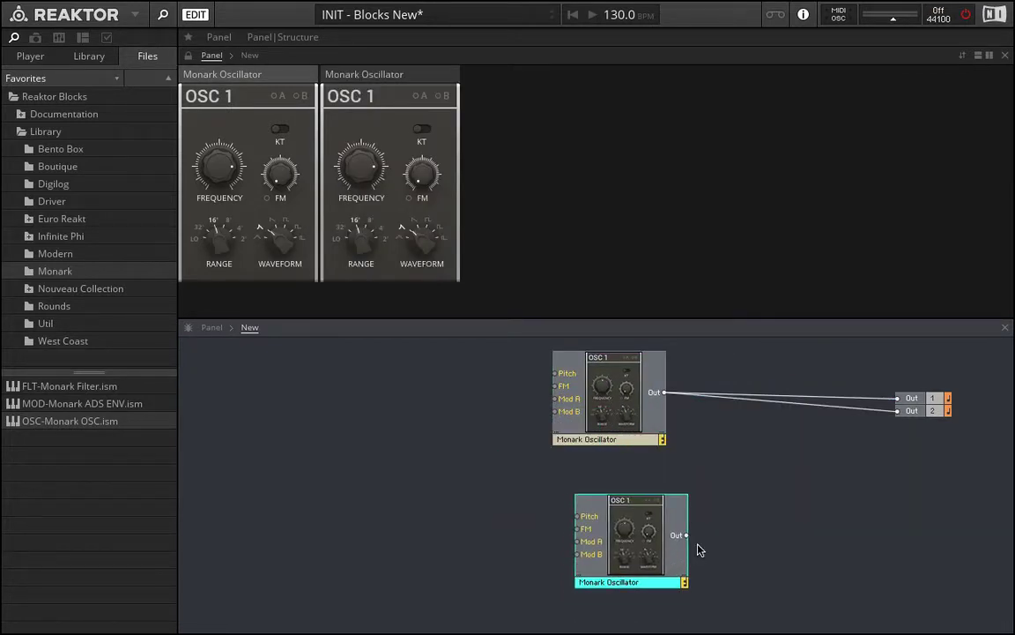
click(722, 415)
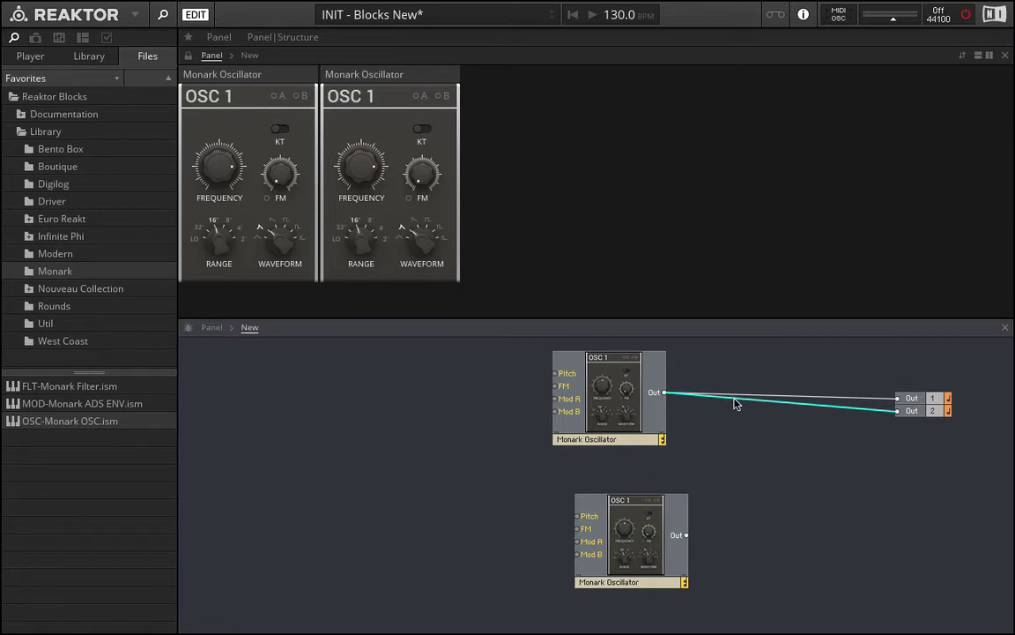
drag(631, 537, 920, 428)
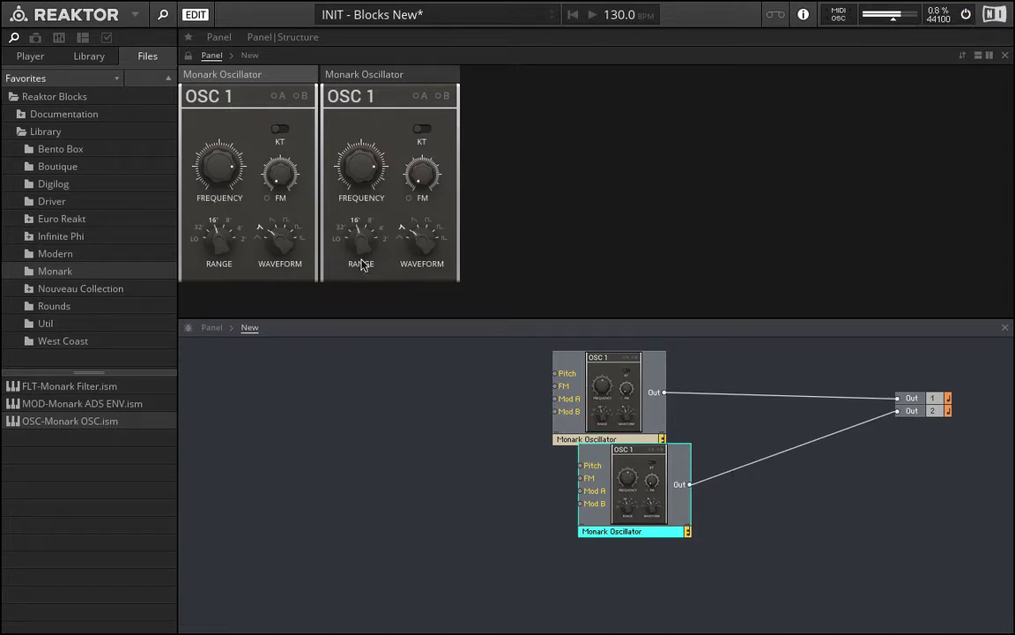
Set the second oscillator to square, the first to its last waveform, raise the second's frequency, then turn audio off
click(386, 266)
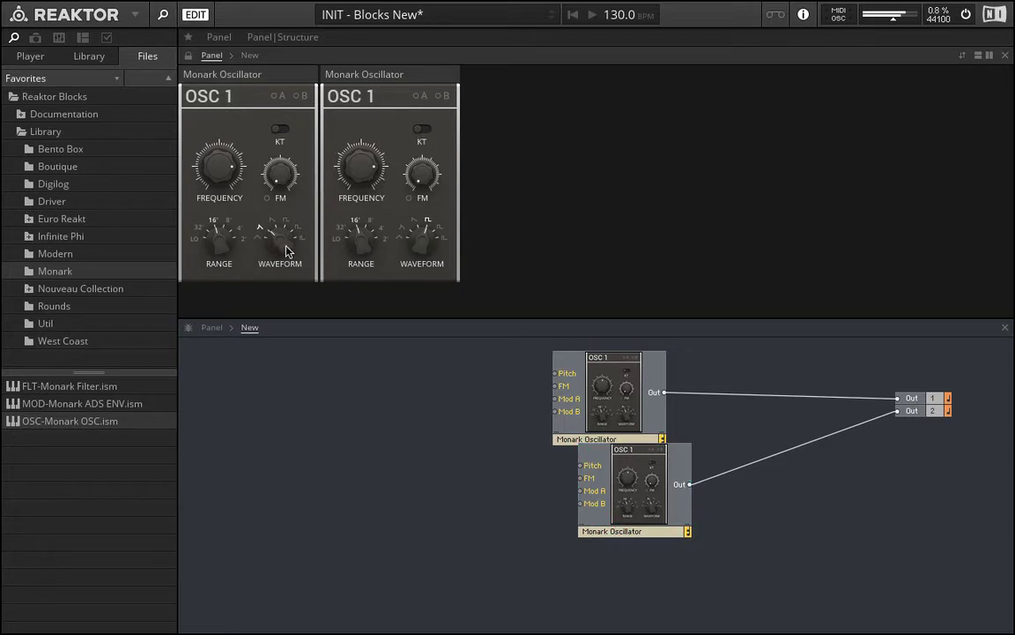
drag(291, 251, 273, 205)
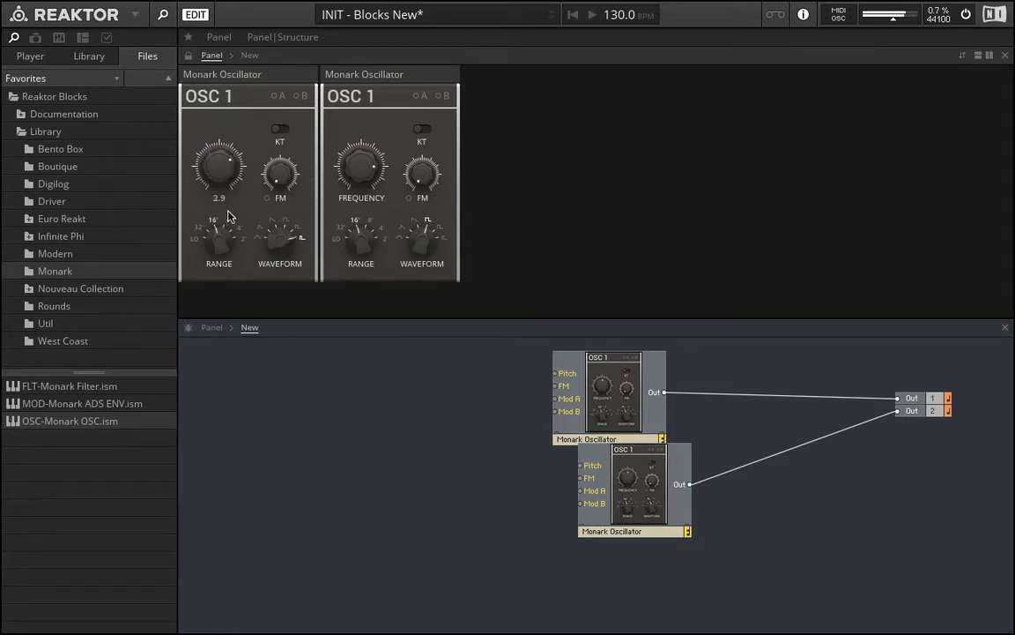
mouse_move(361, 145)
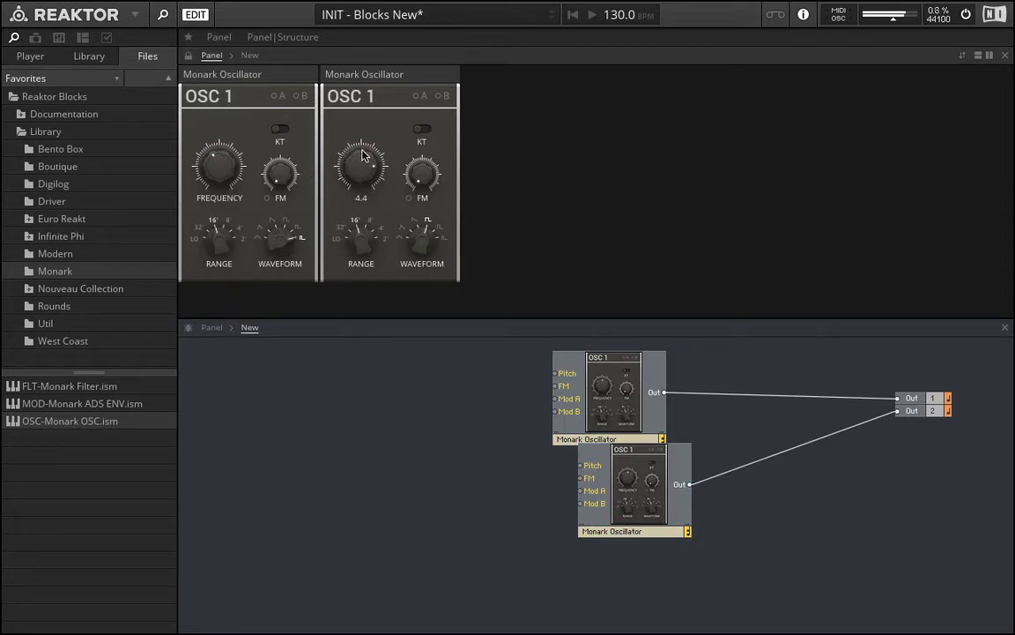
drag(361, 148, 367, 138)
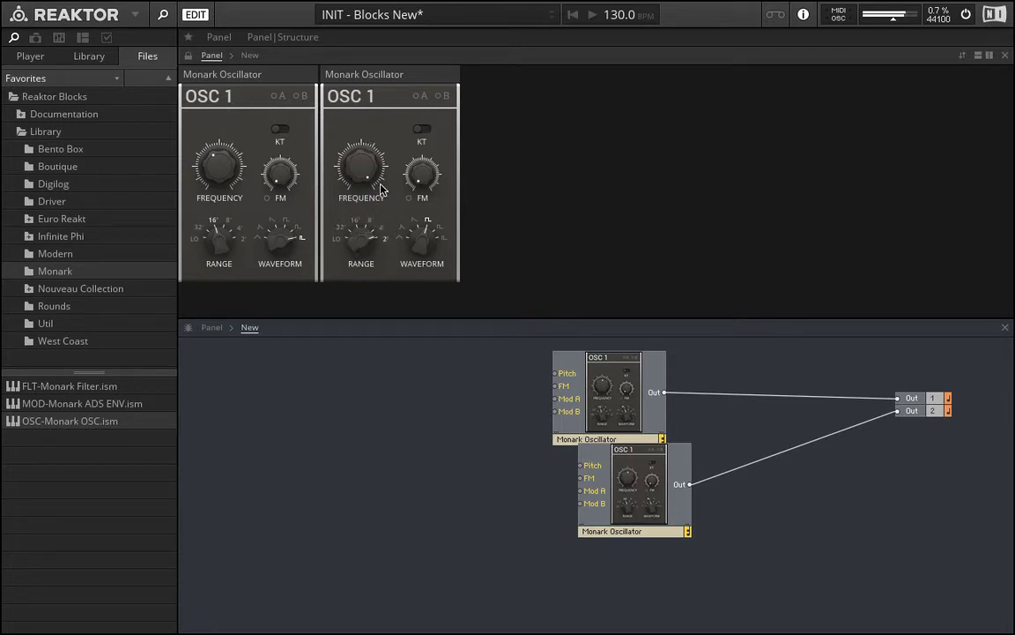
click(964, 15)
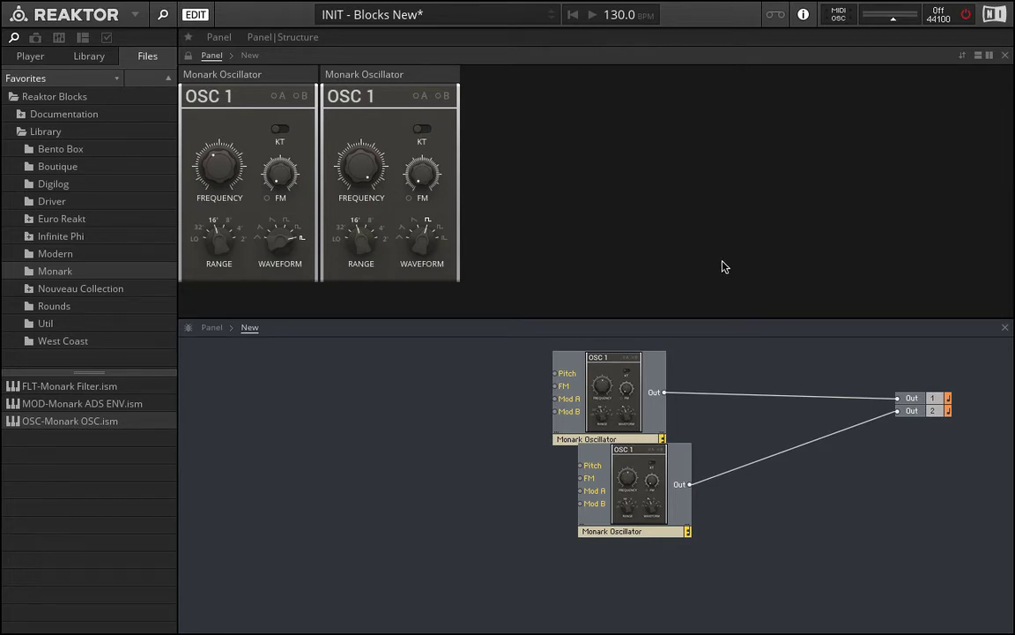